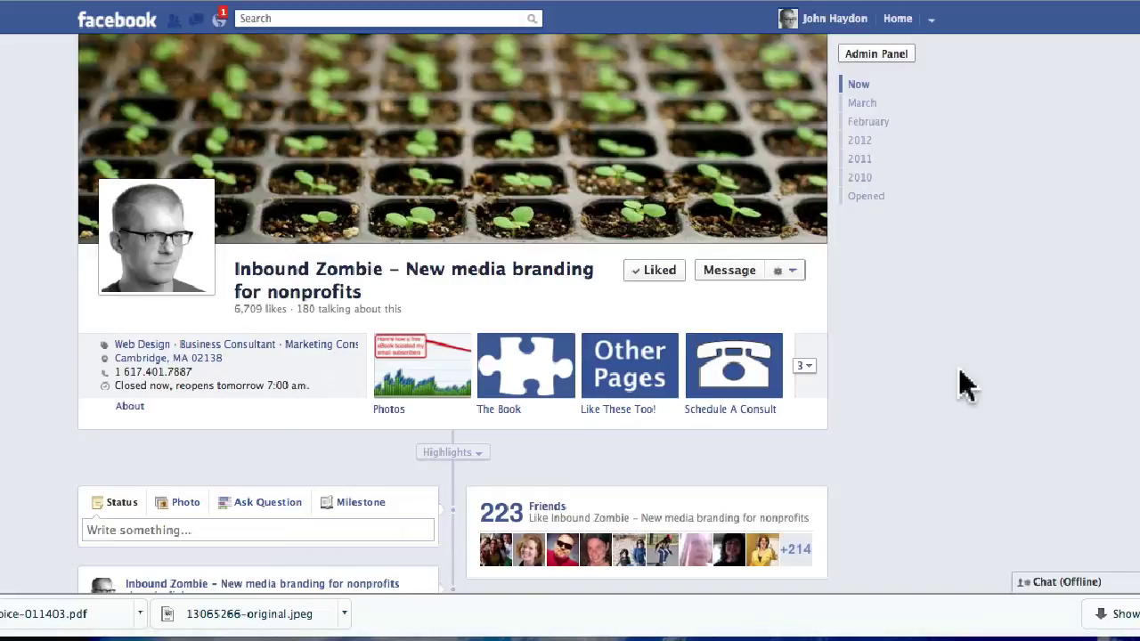
Open the Page's Schedule A Consult custom tab and examine the service banners it offers
click(731, 369)
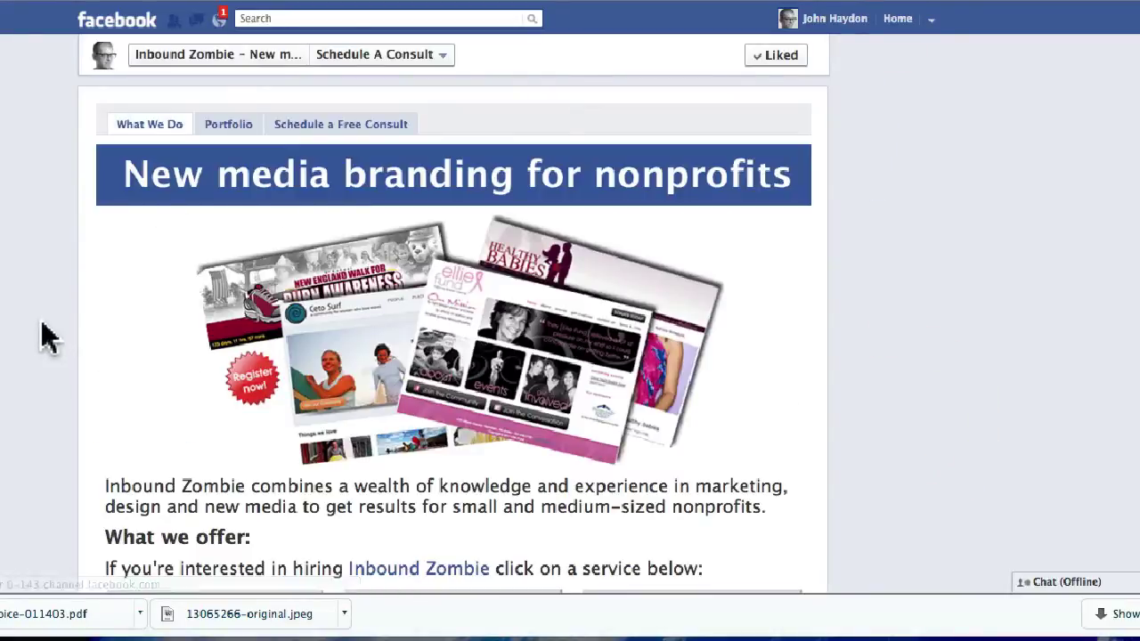
scroll(46, 337, down, 3)
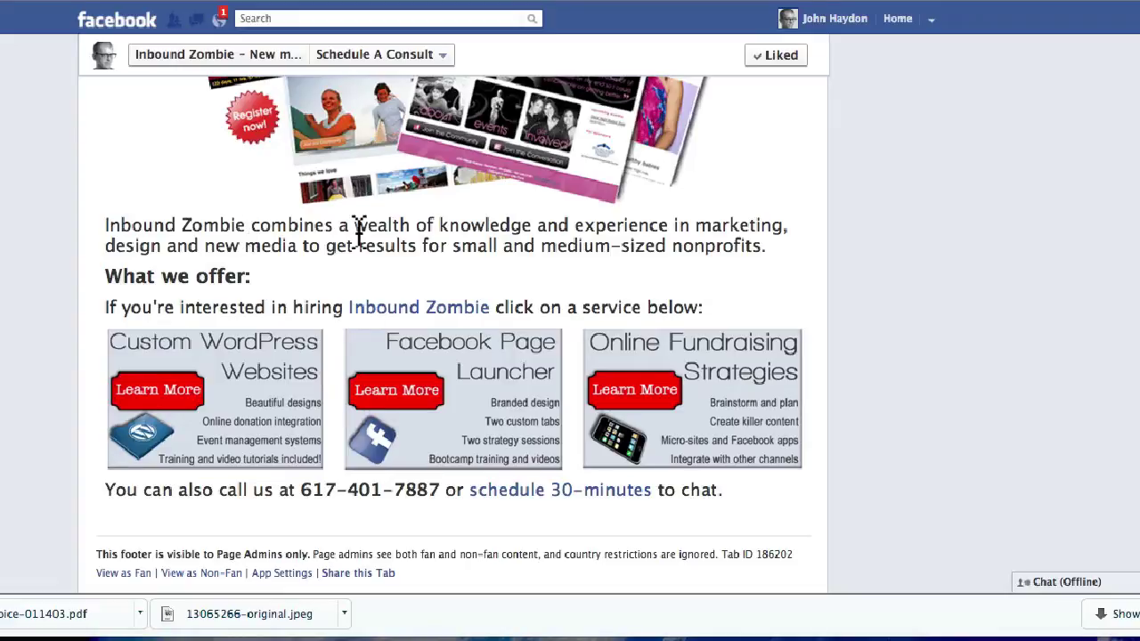
scroll(1023, 316, up, 3)
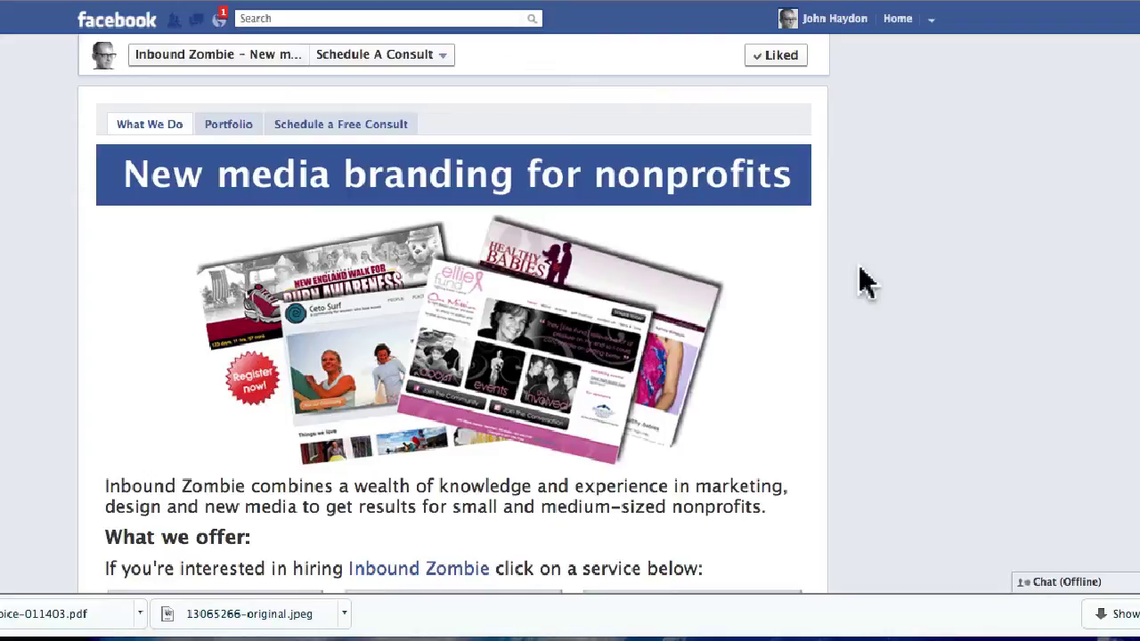
scroll(868, 283, down, 5)
key(super+shift+f)
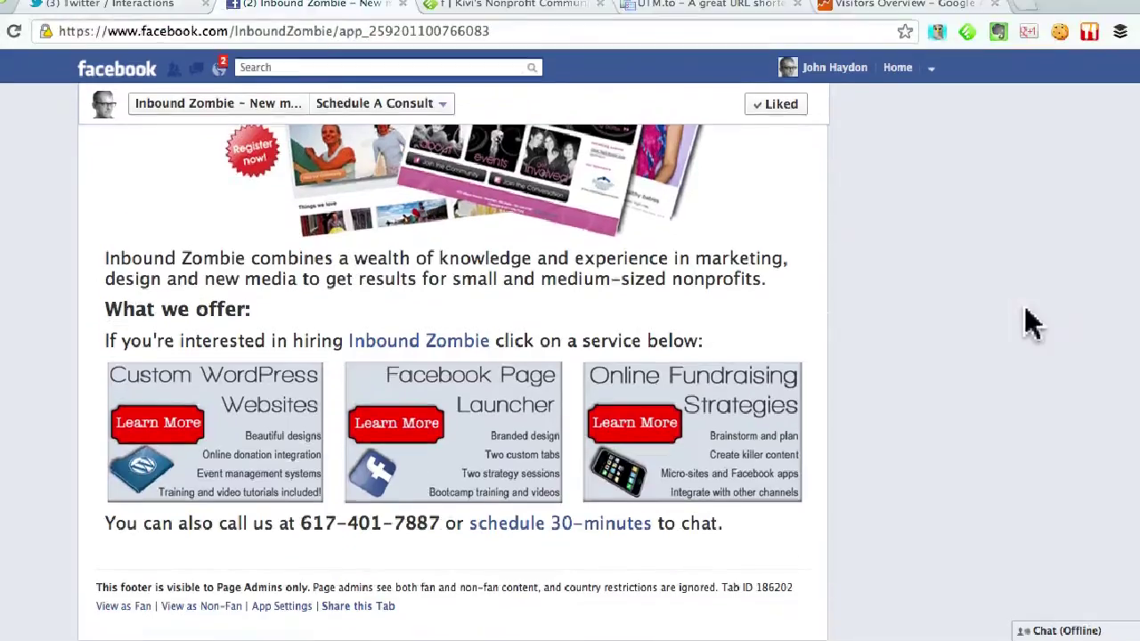
Switch to Feedly, open the Total Focus Marketing Plan Workshop post on its blog, and highlight the utm_source tag in the URL
click(522, 25)
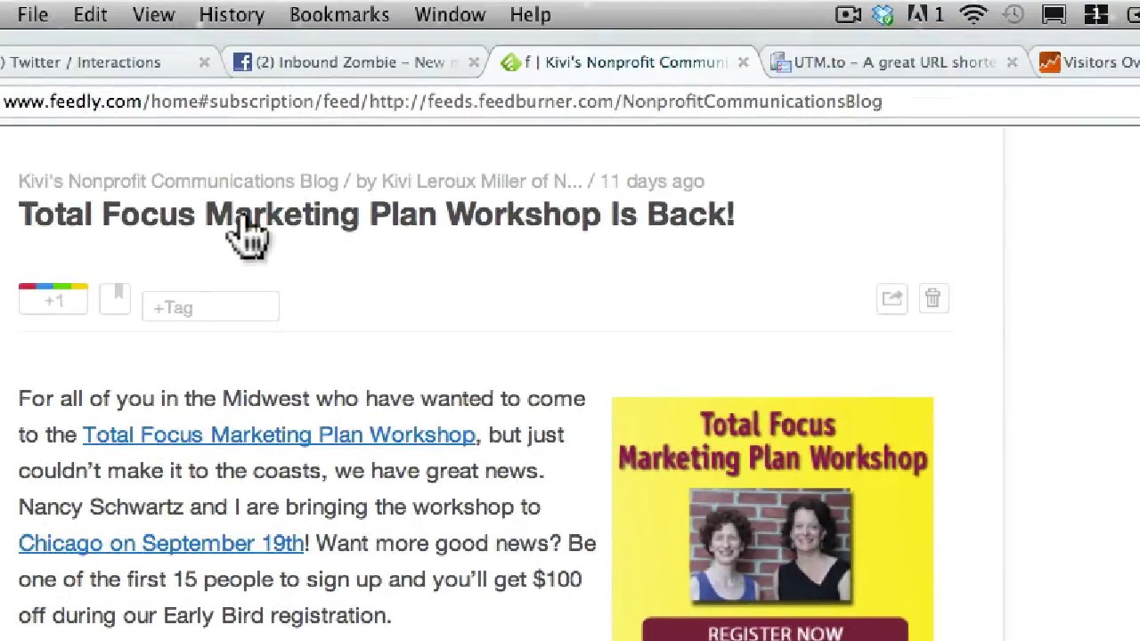
click(249, 233)
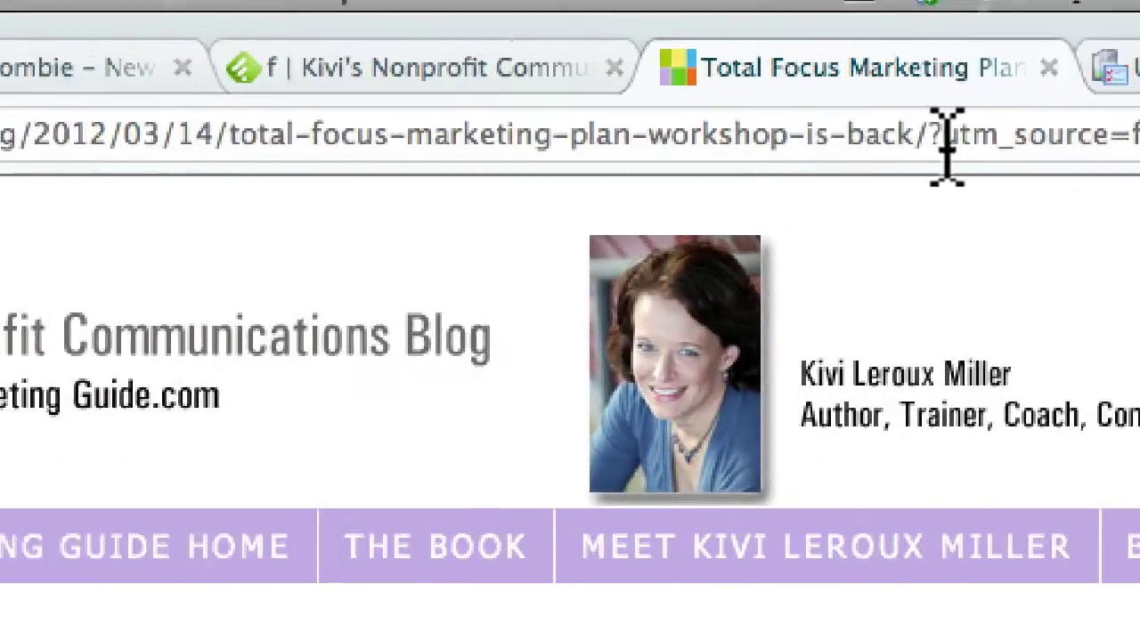
drag(988, 145, 1040, 147)
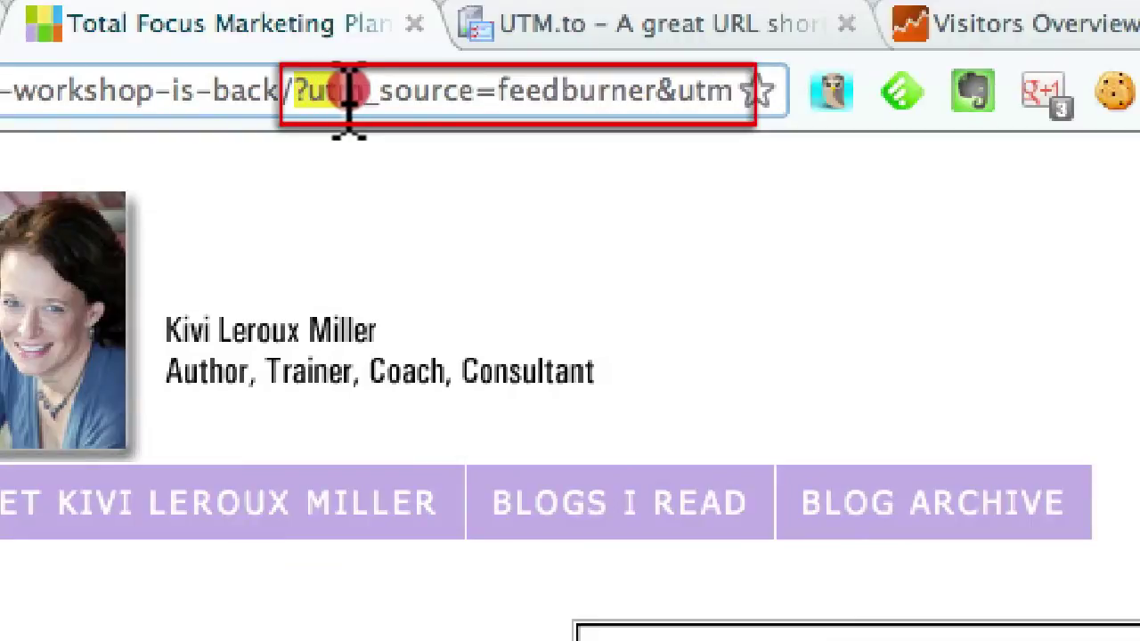
drag(349, 96, 656, 93)
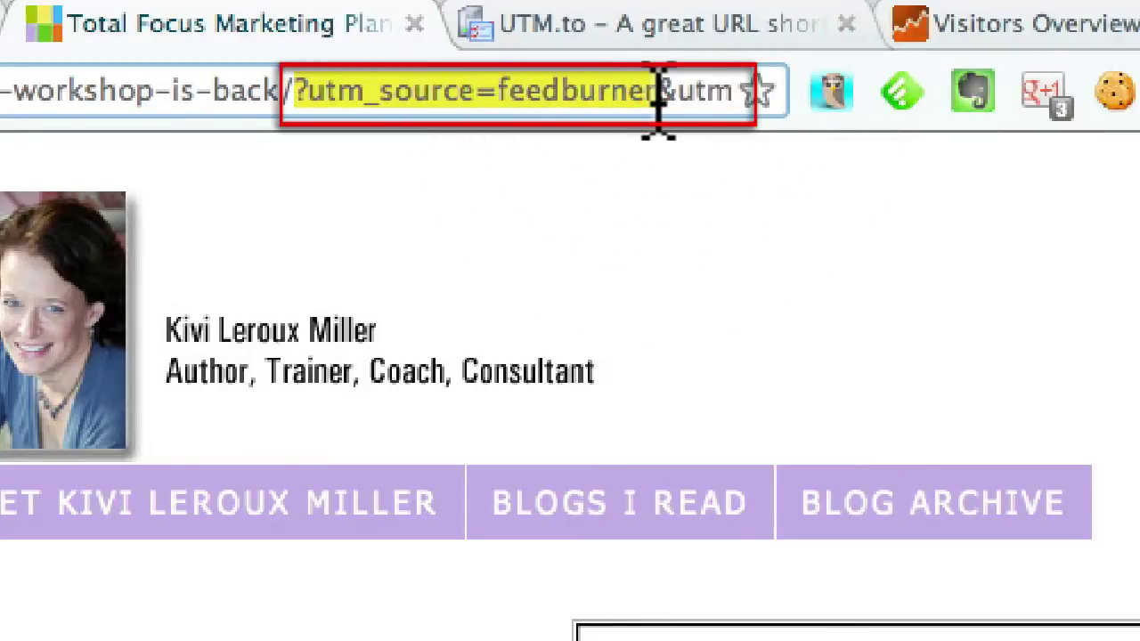
click(495, 96)
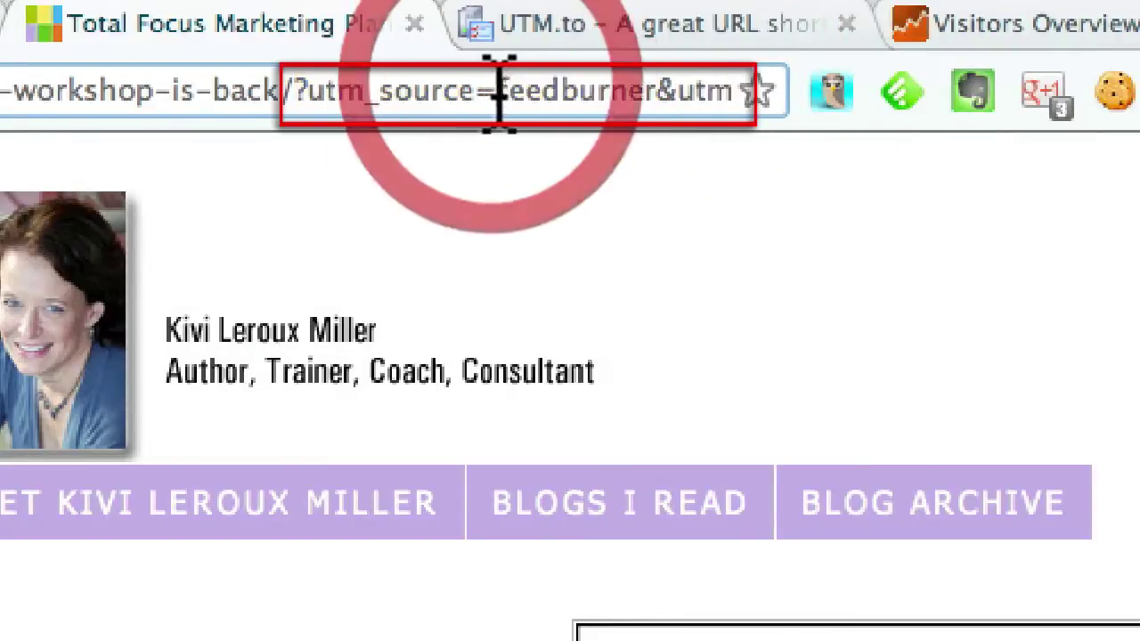
drag(660, 96, 506, 96)
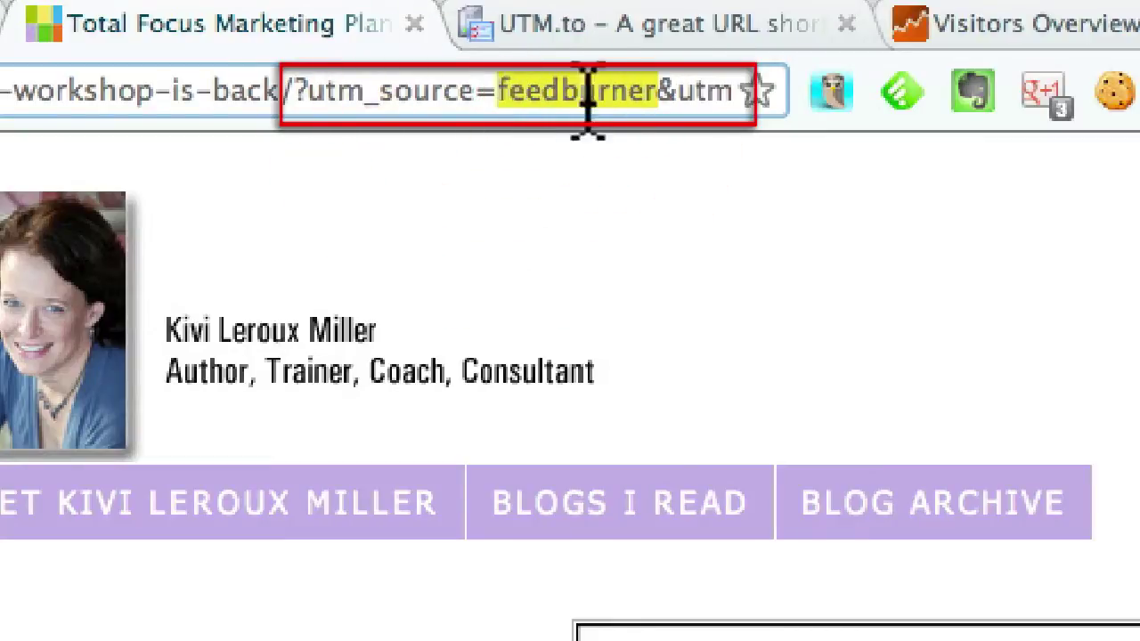
click(665, 98)
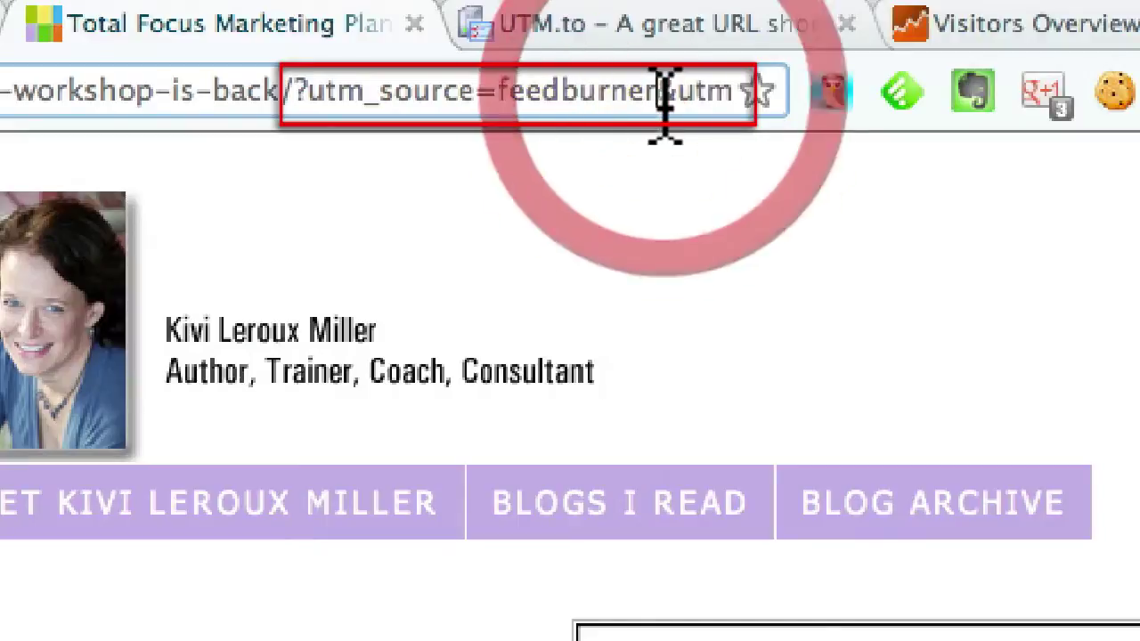
key(Right)
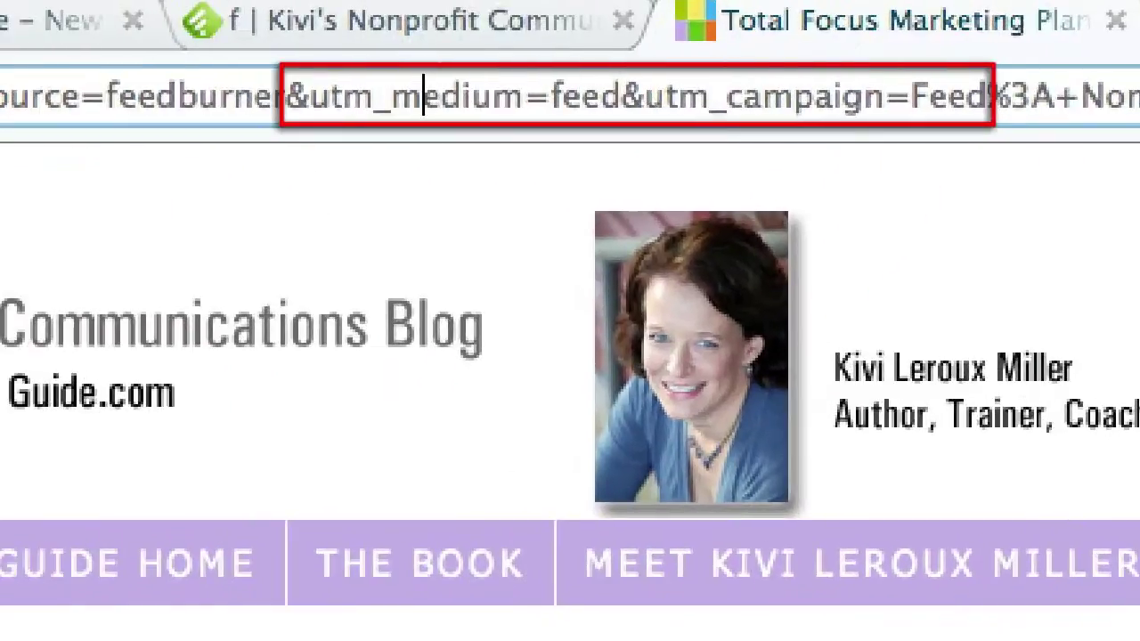
Examine the utm_medium and utm_campaign tags in the blog post's URL
drag(397, 105, 621, 98)
drag(909, 105, 988, 105)
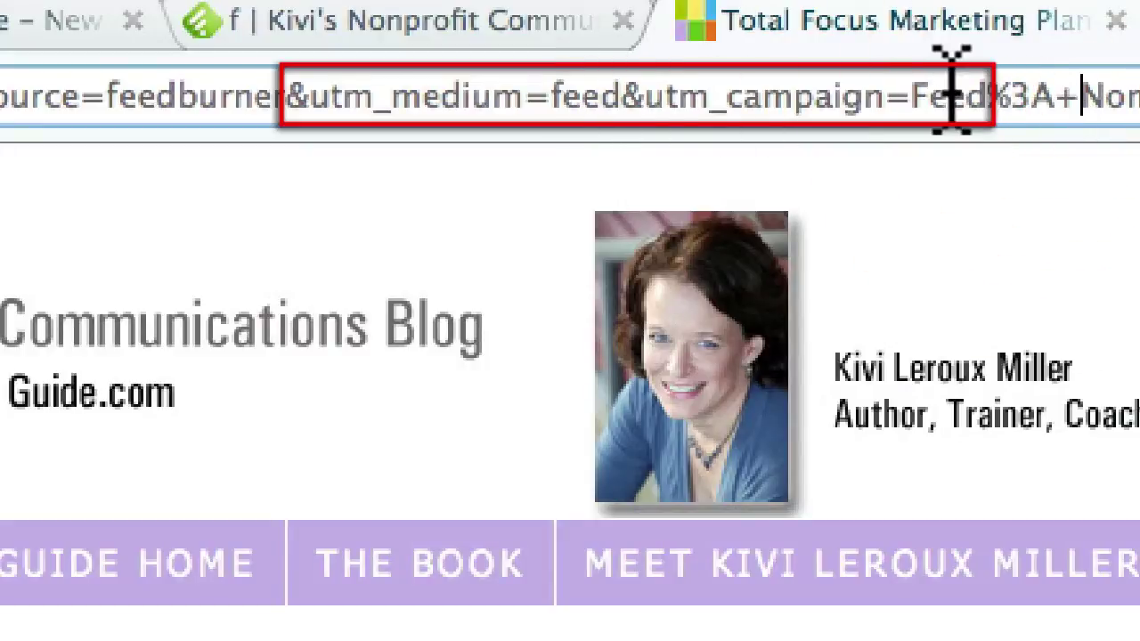
click(494, 98)
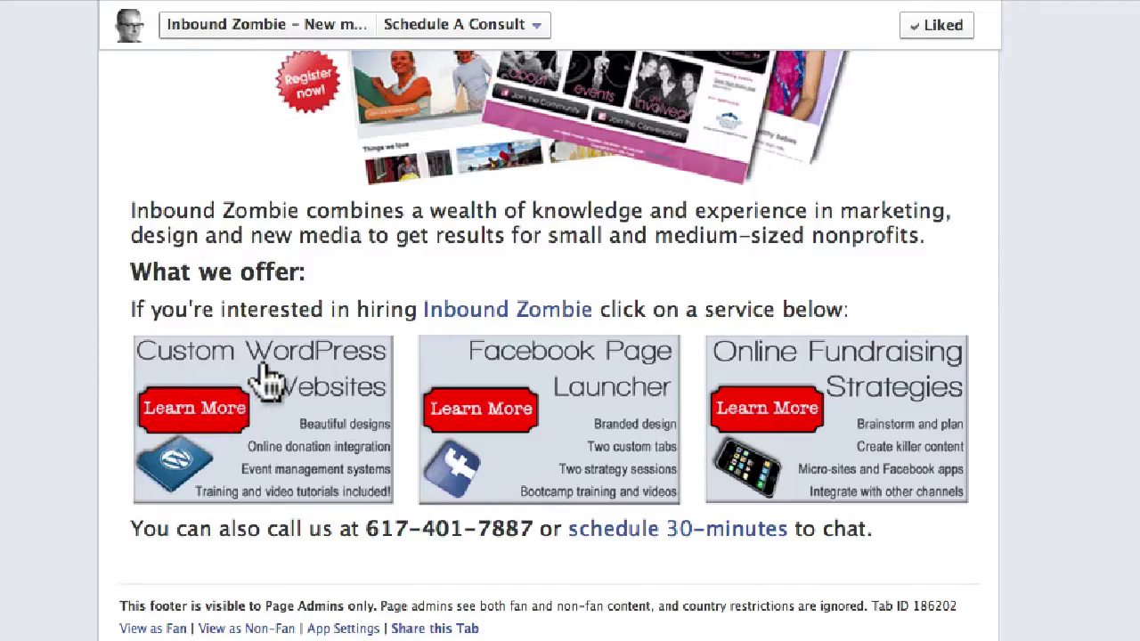
Copy the Custom WordPress Websites banner's link address into a blank text document and highlight its page path
right_click(229, 358)
click(287, 447)
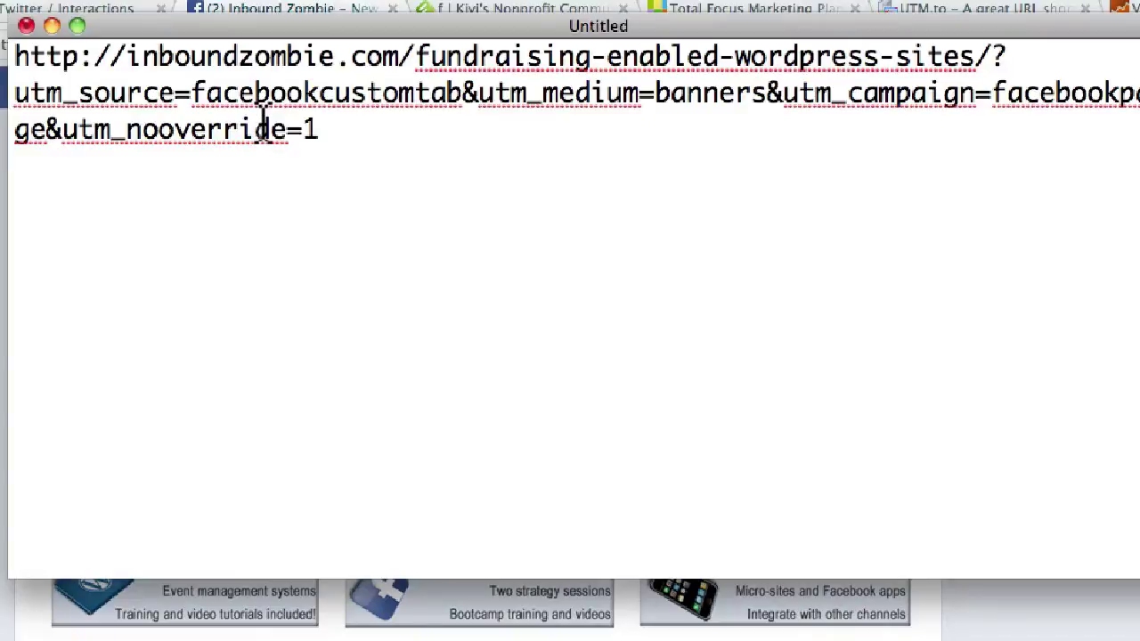
drag(416, 56, 991, 56)
click(419, 120)
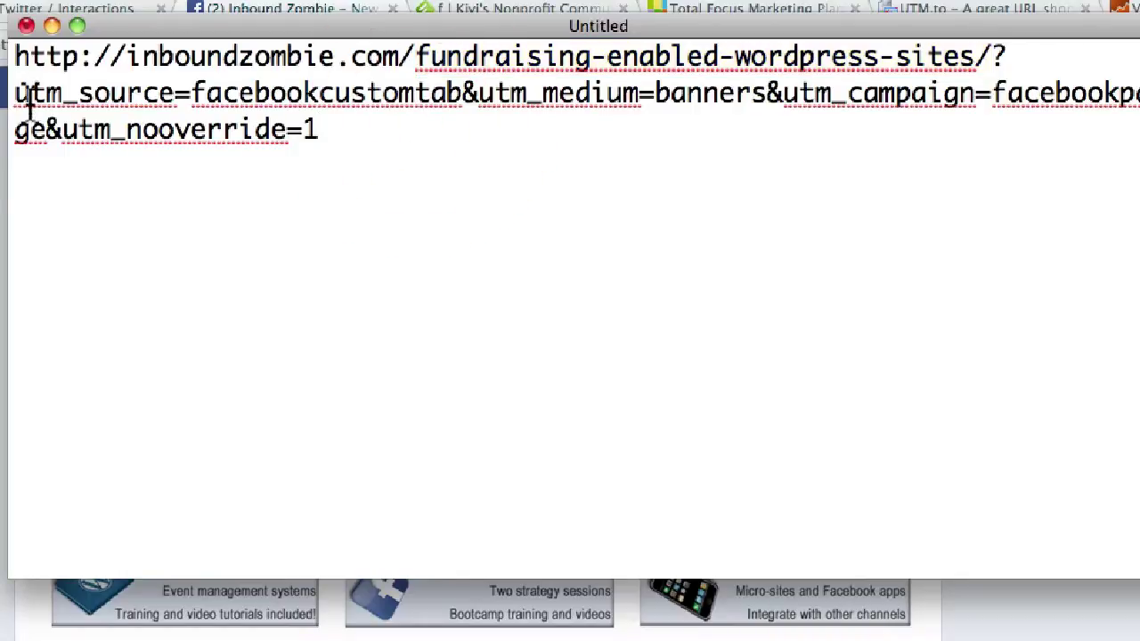
Highlight the source, medium and campaign values in the banner link's UTM tags
drag(195, 95, 461, 98)
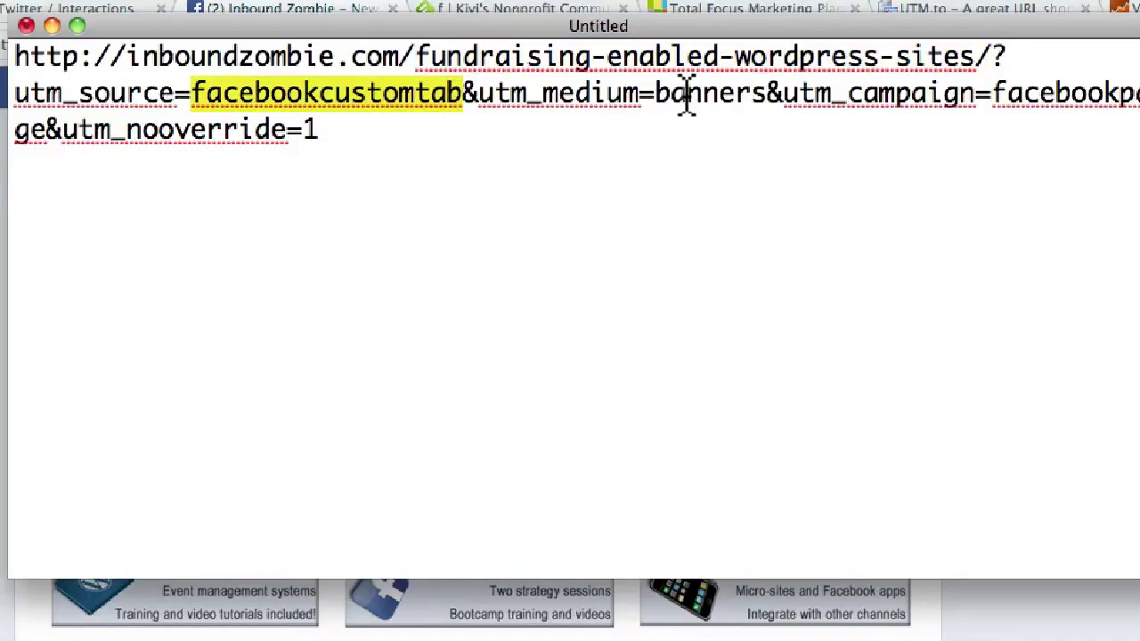
drag(657, 92, 764, 93)
click(764, 93)
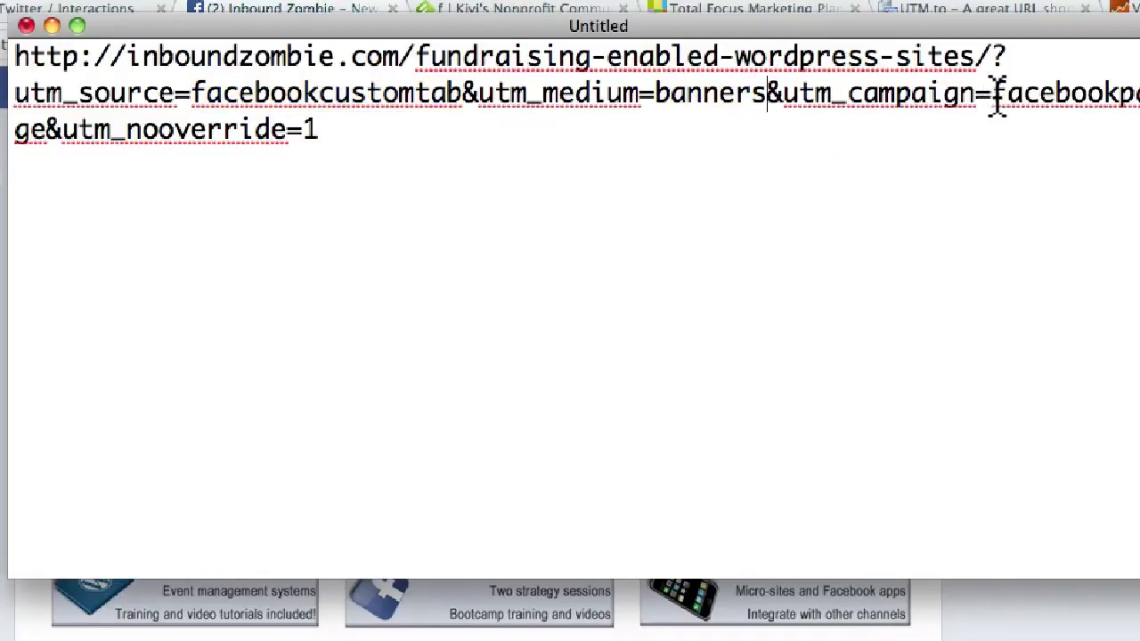
drag(965, 89, 1028, 93)
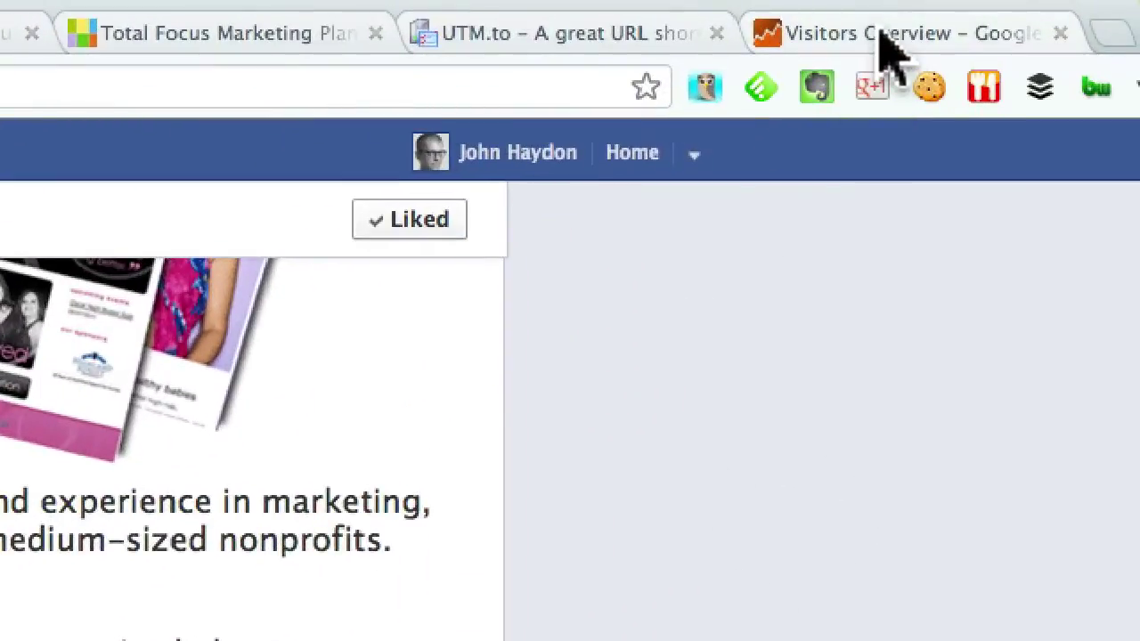
Switch to Google Analytics and filter the Visitors Overview by the custom segment "Via banners in Facebook Page custom tab"
click(882, 35)
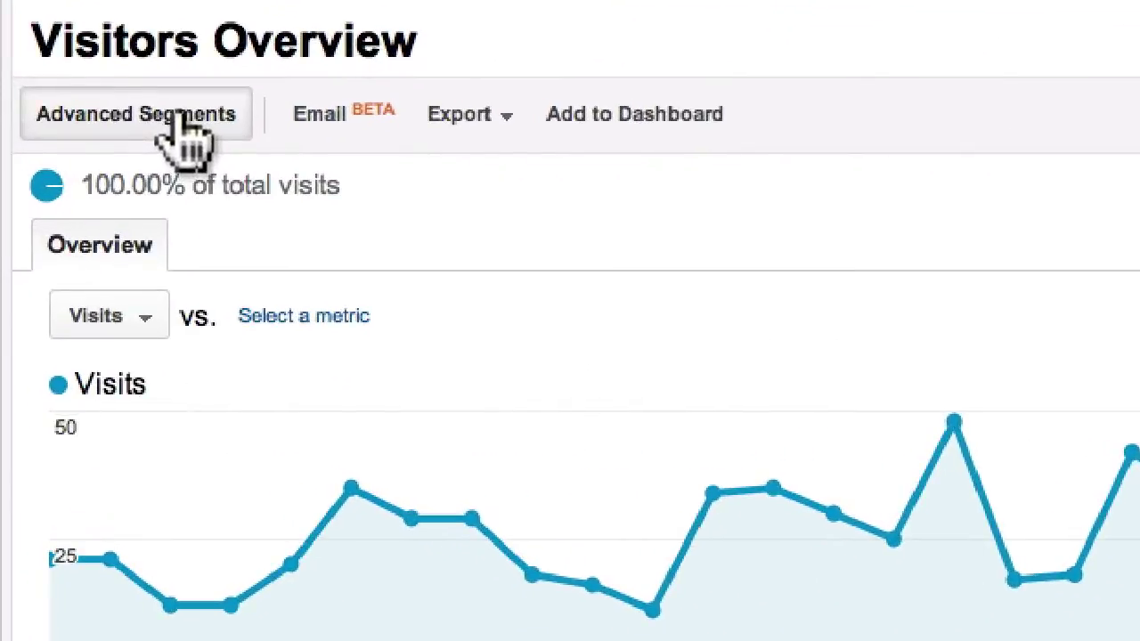
click(181, 121)
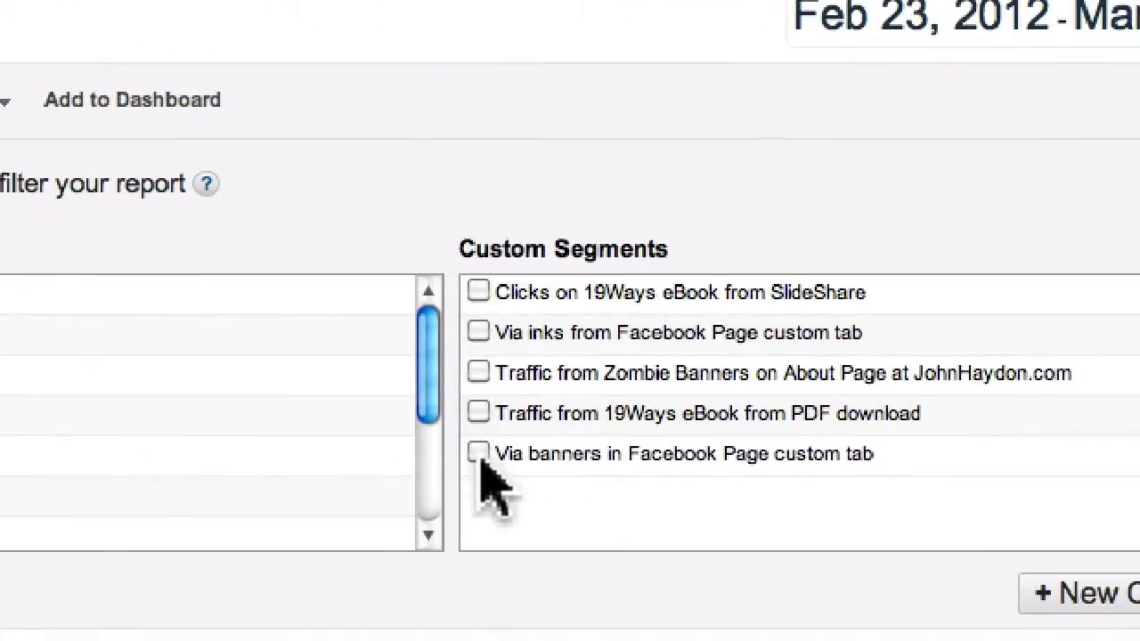
click(479, 454)
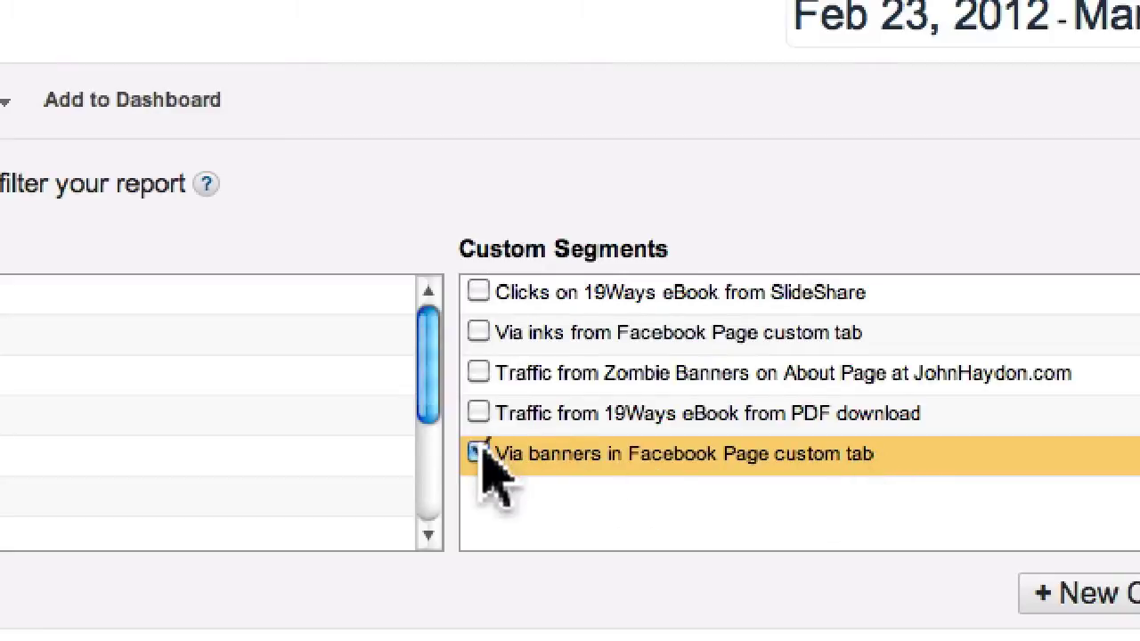
click(117, 578)
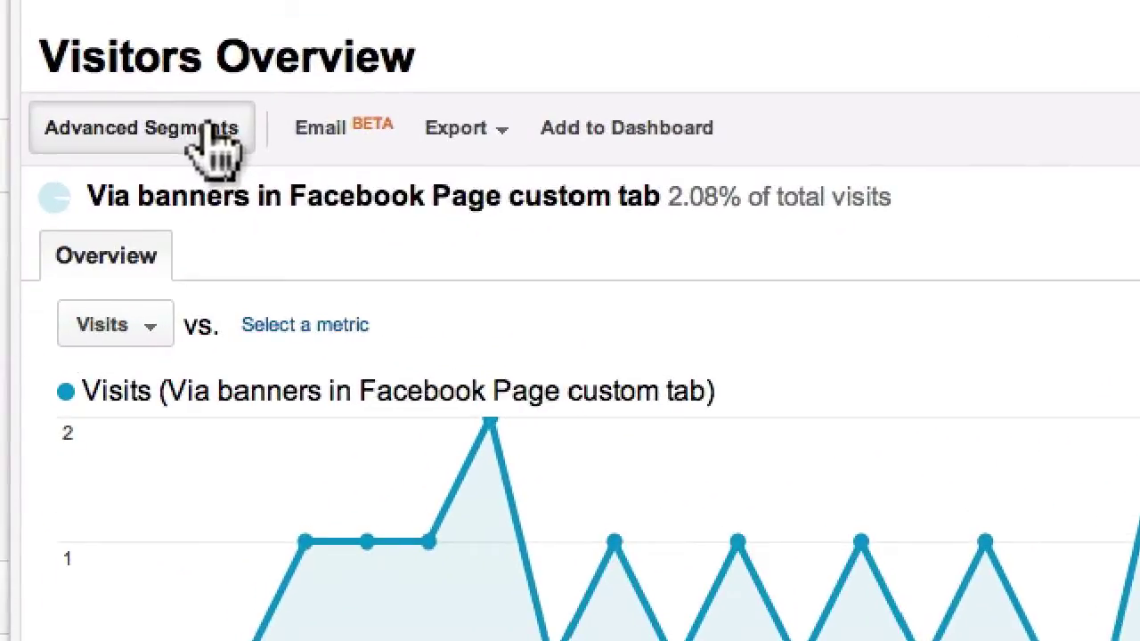
Add the custom segment "Via inks from Facebook Page custom tab" to the Visitors Overview report filter
click(150, 141)
click(696, 289)
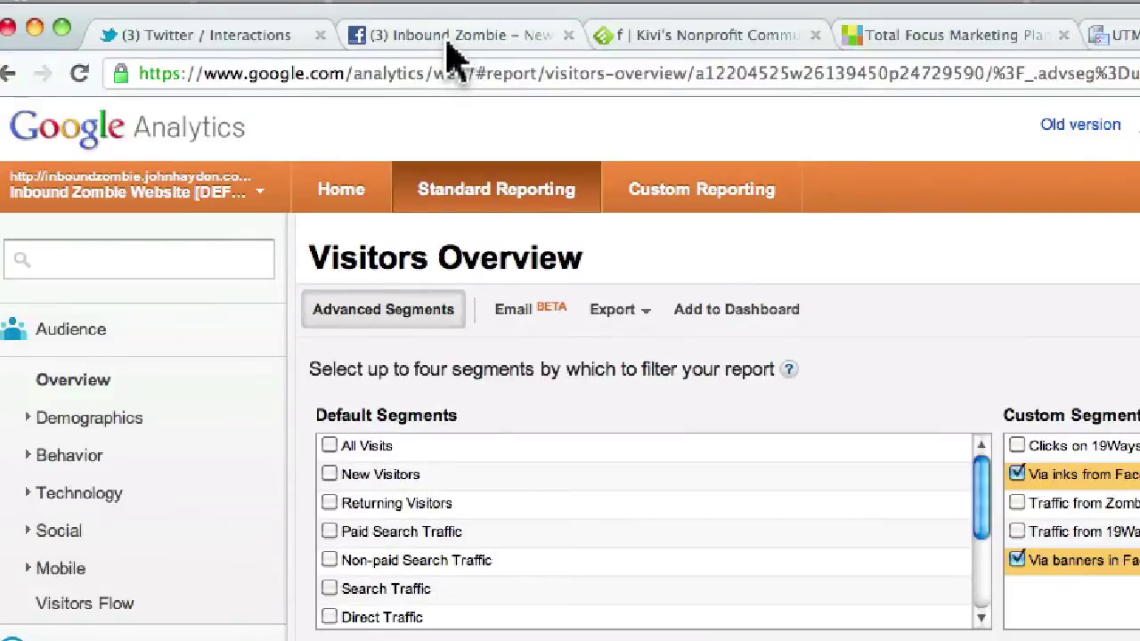
click(450, 40)
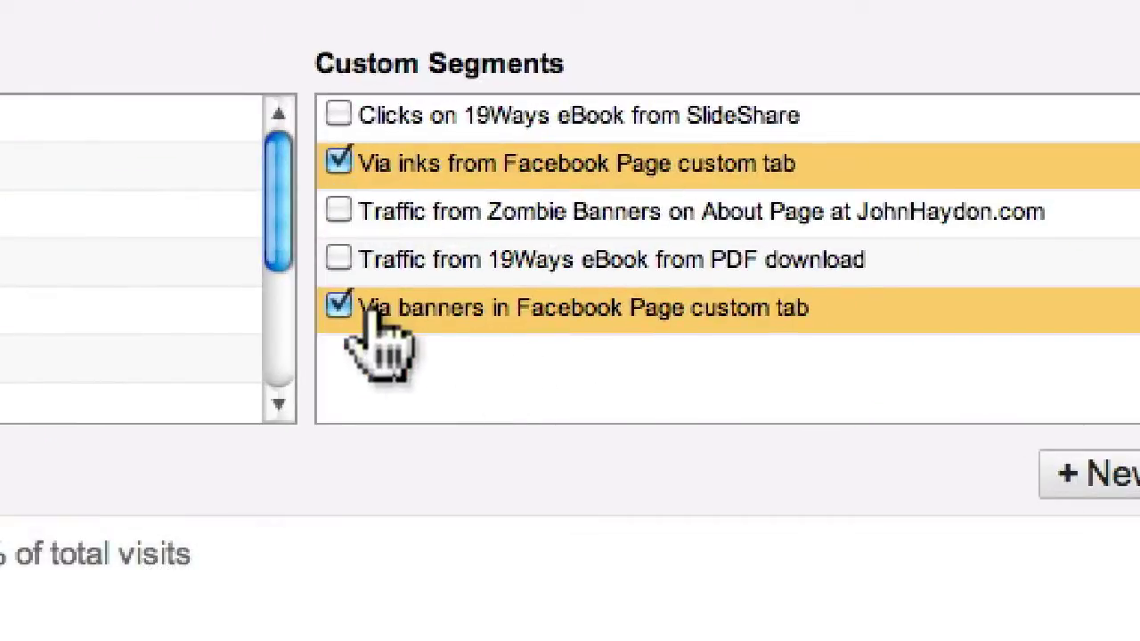
click(14, 465)
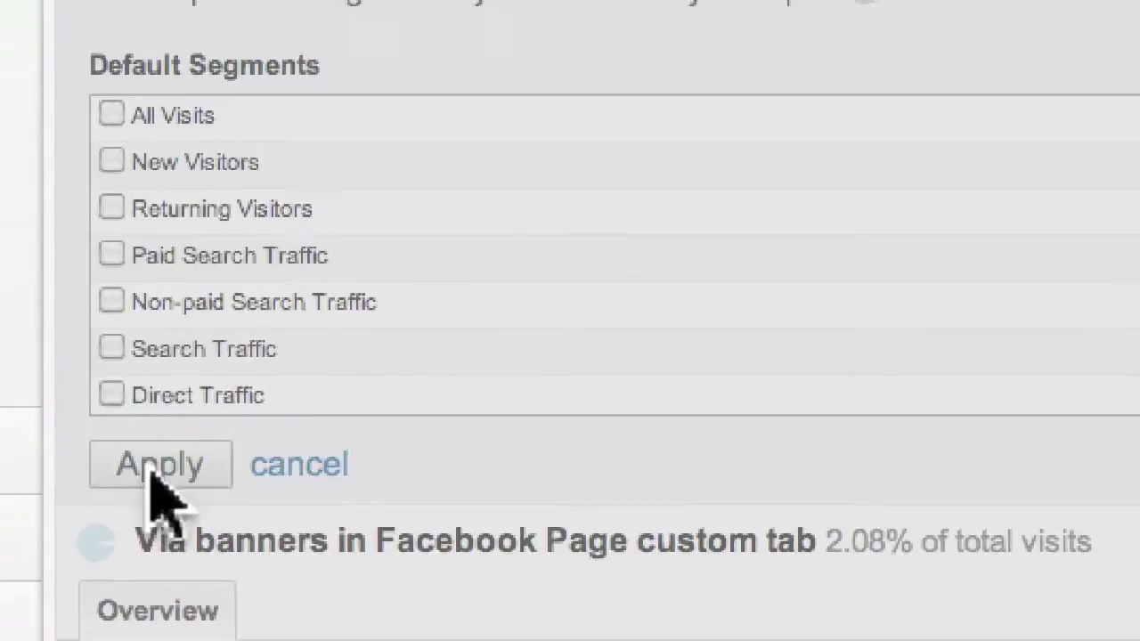
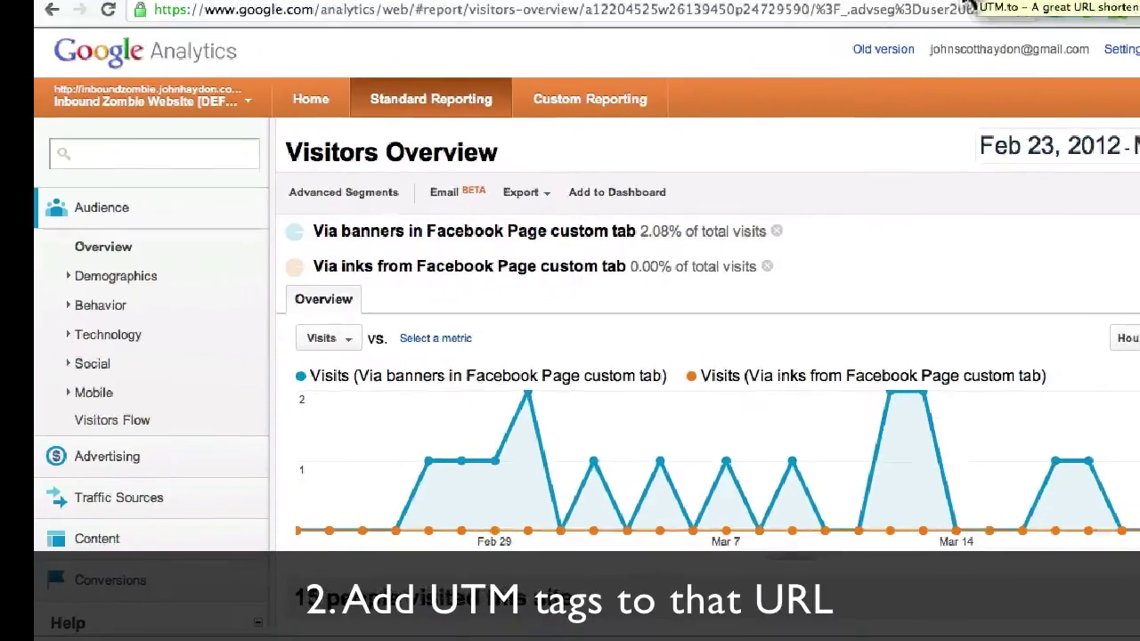
click(957, 20)
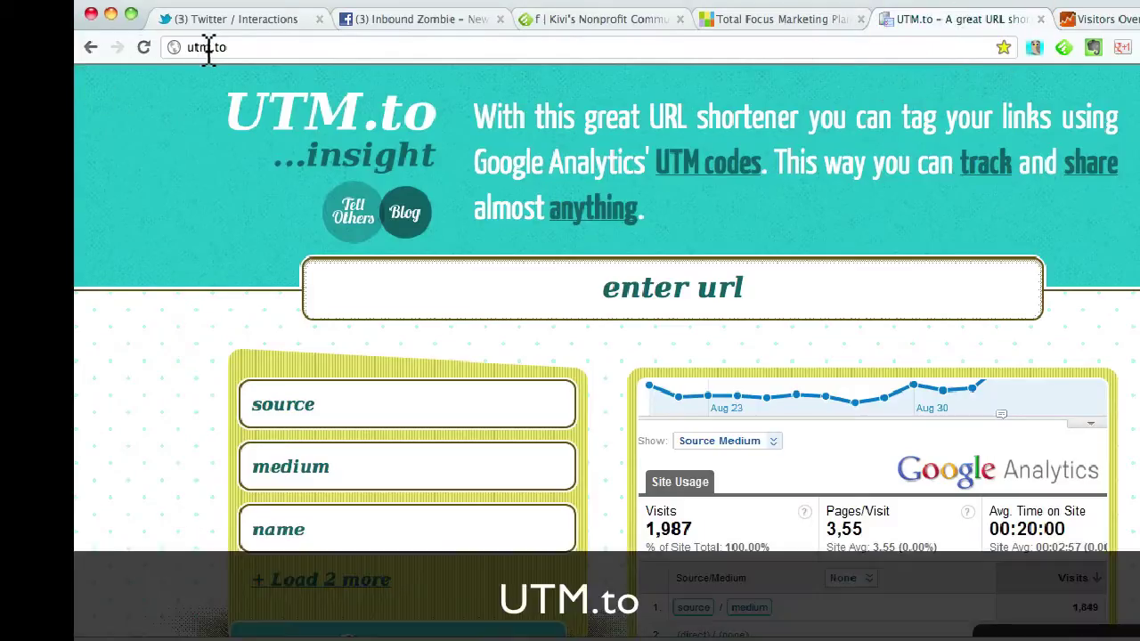
click(234, 50)
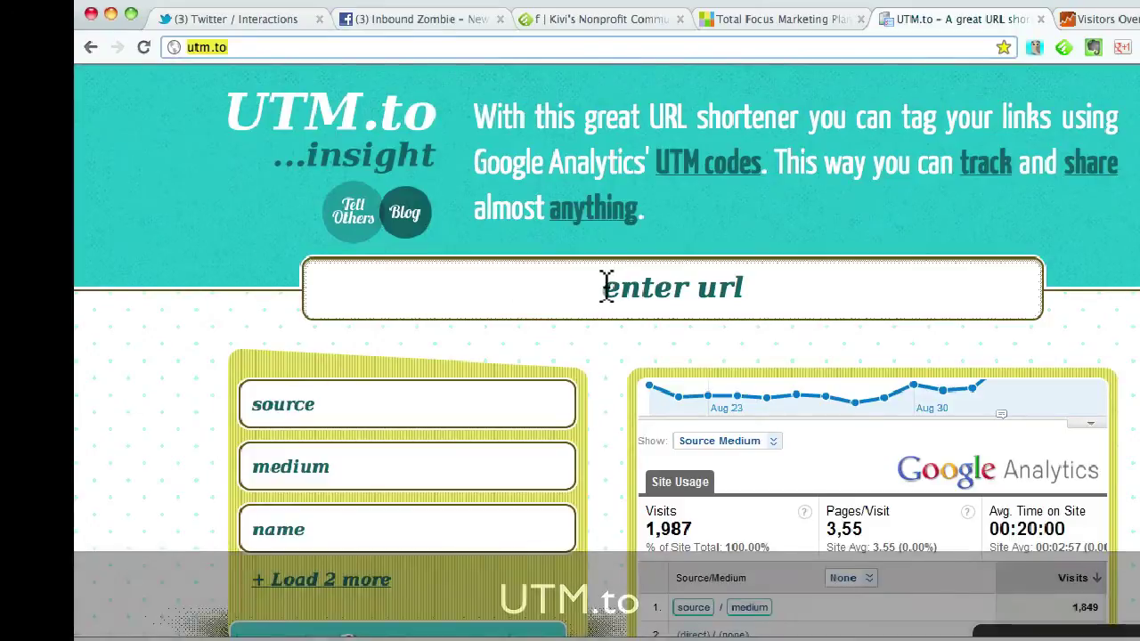
click(606, 286)
click(565, 354)
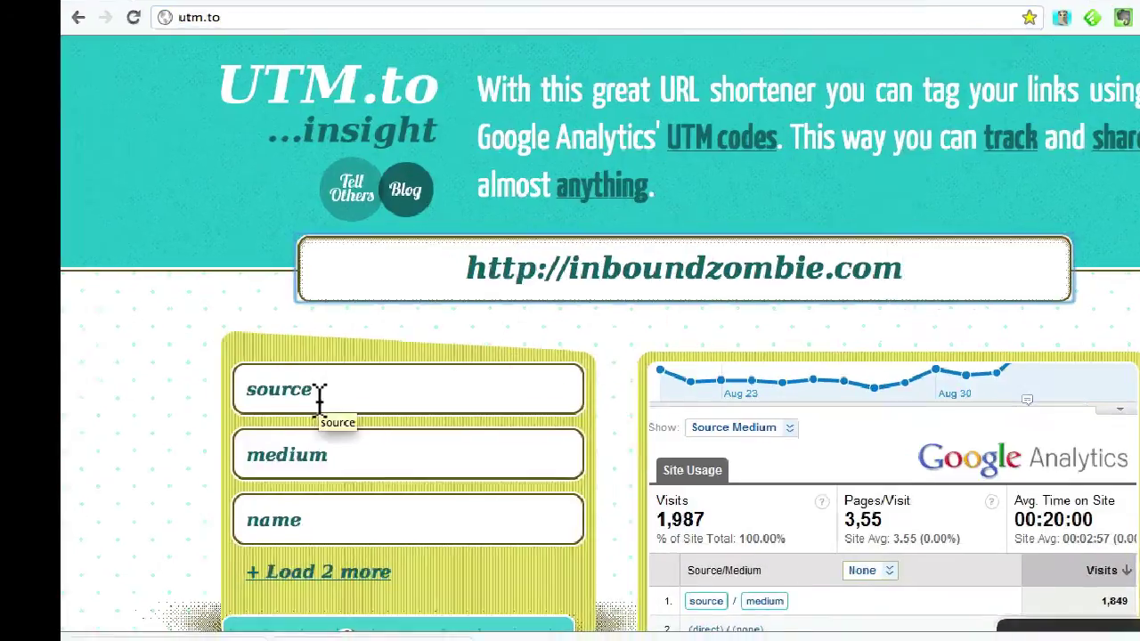
Set the link's source to facebookpage and its medium to customtab2
click(323, 408)
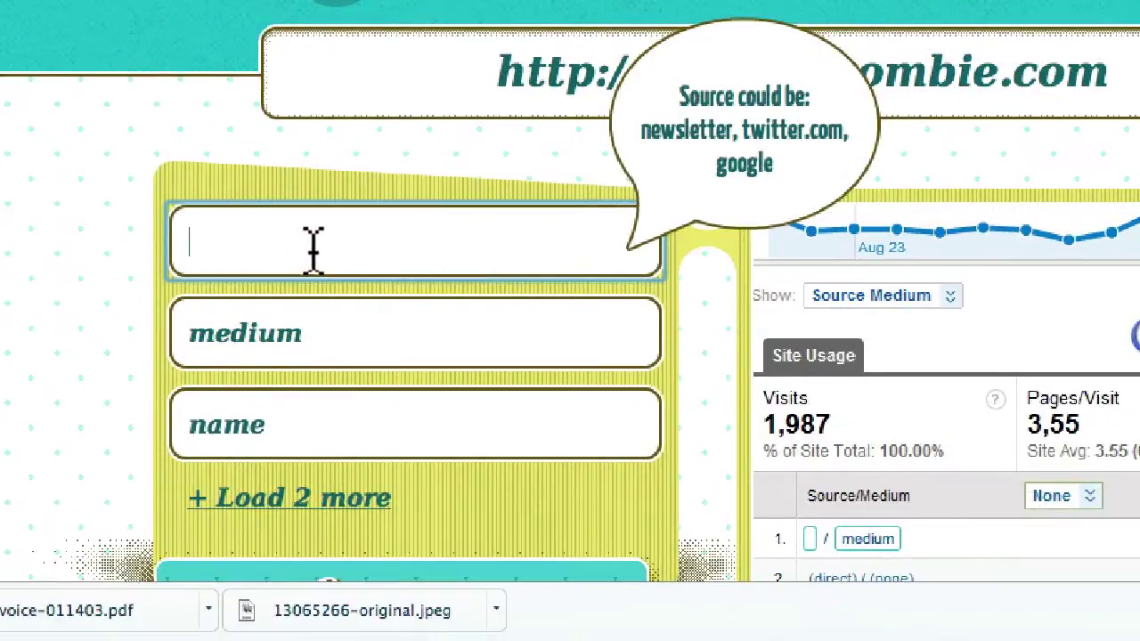
text(face)
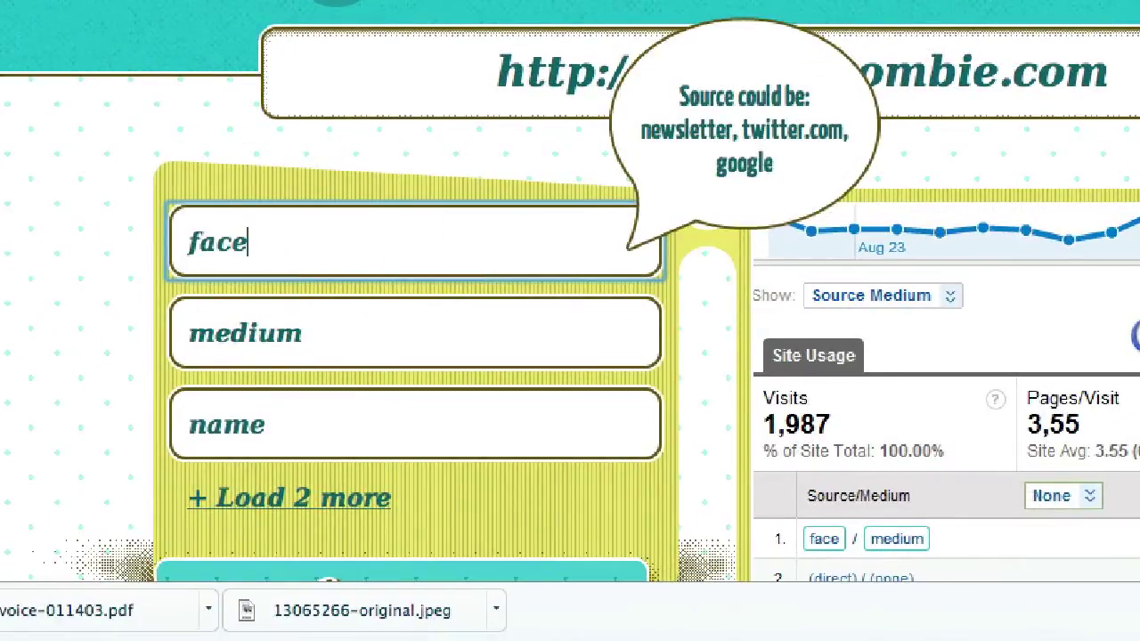
text(bookpage)
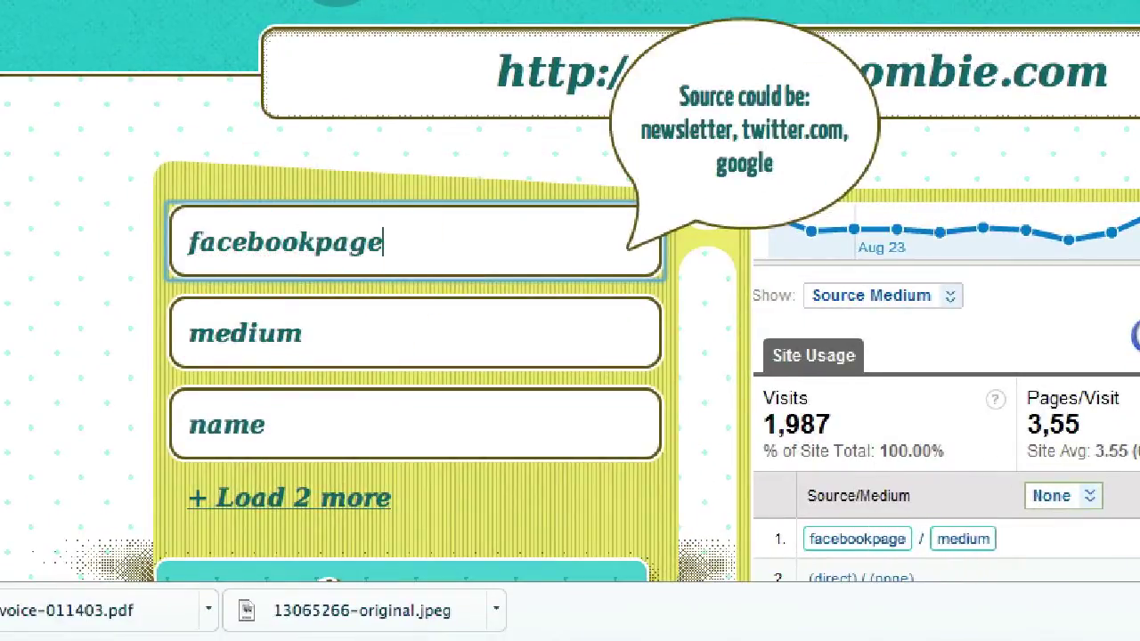
click(414, 333)
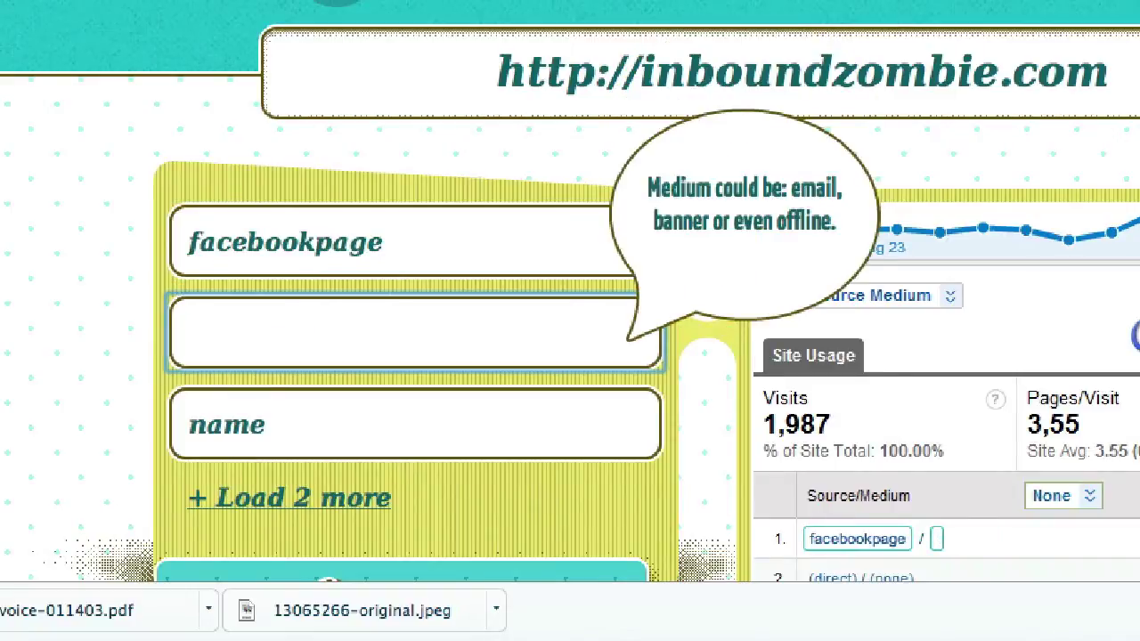
text(customtab)
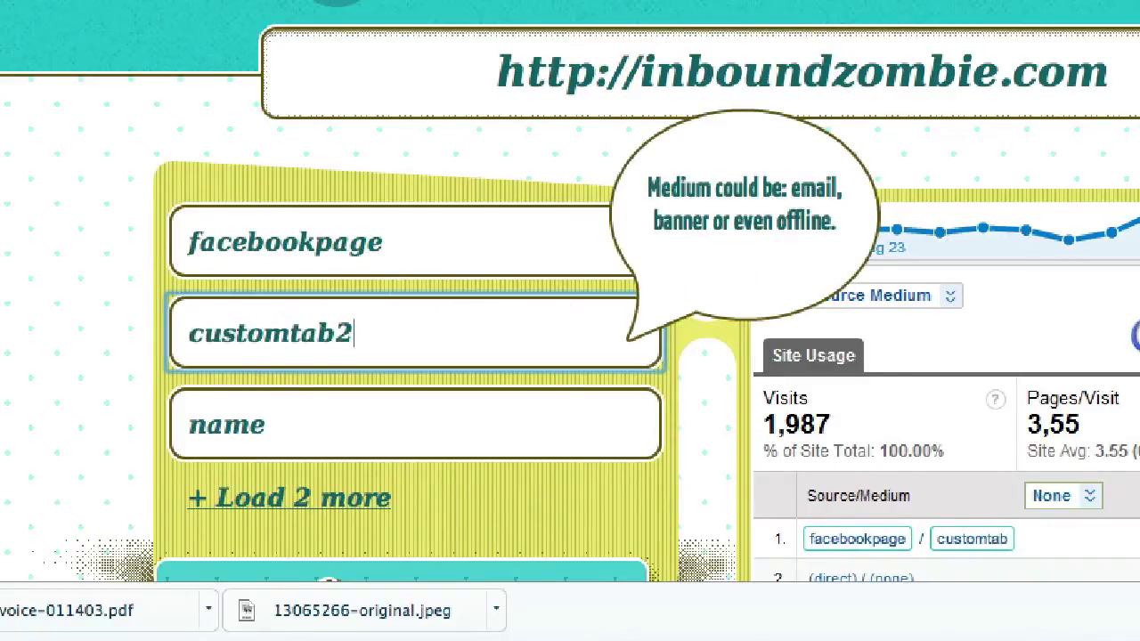
Complete the medium as customtab2, set the campaign name to yearendappeal and generate the tagged link
text(2)
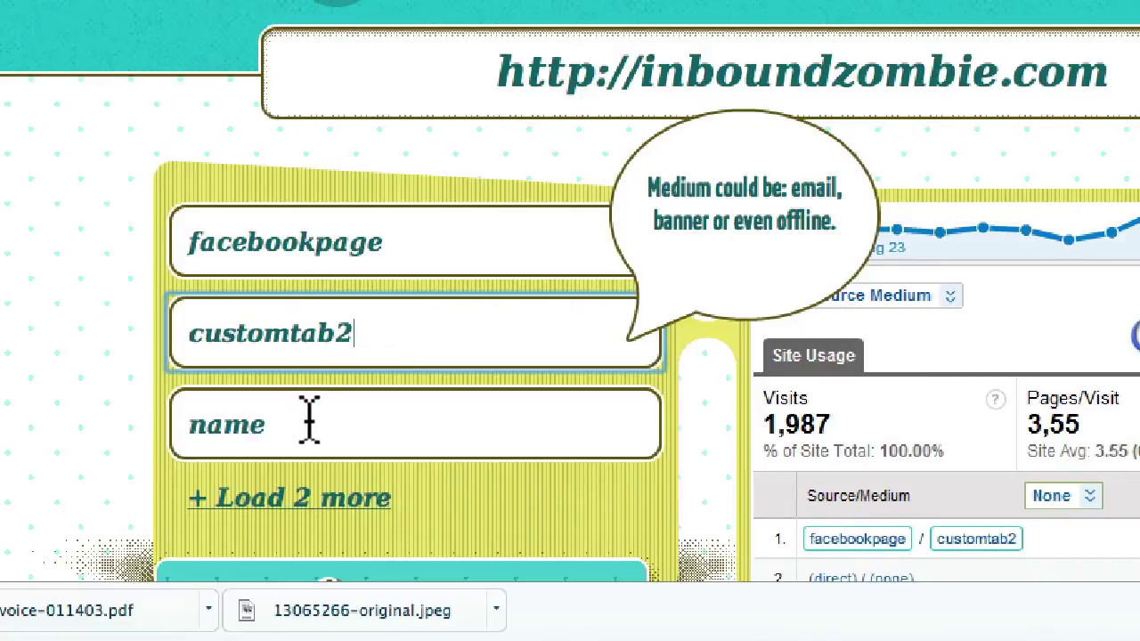
click(308, 435)
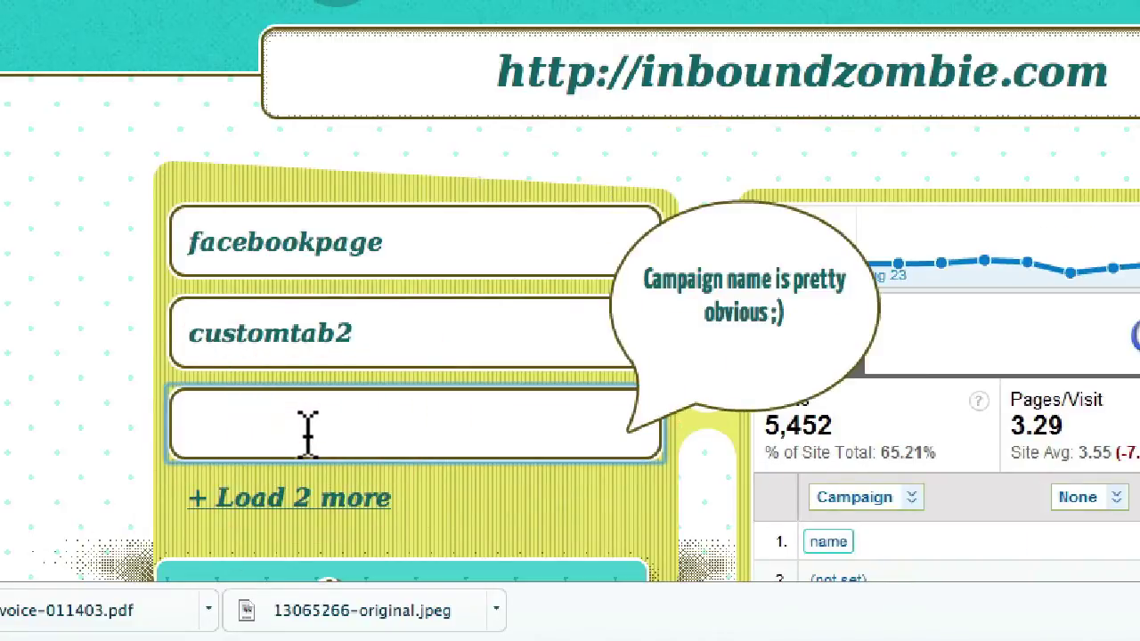
text(ye)
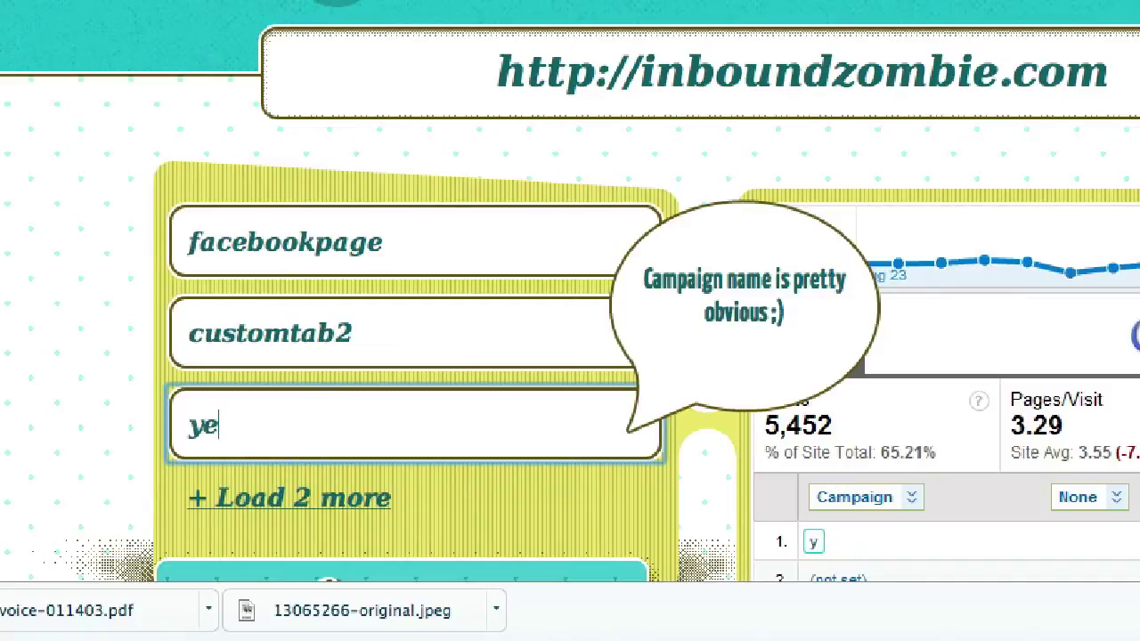
text(arendappeal)
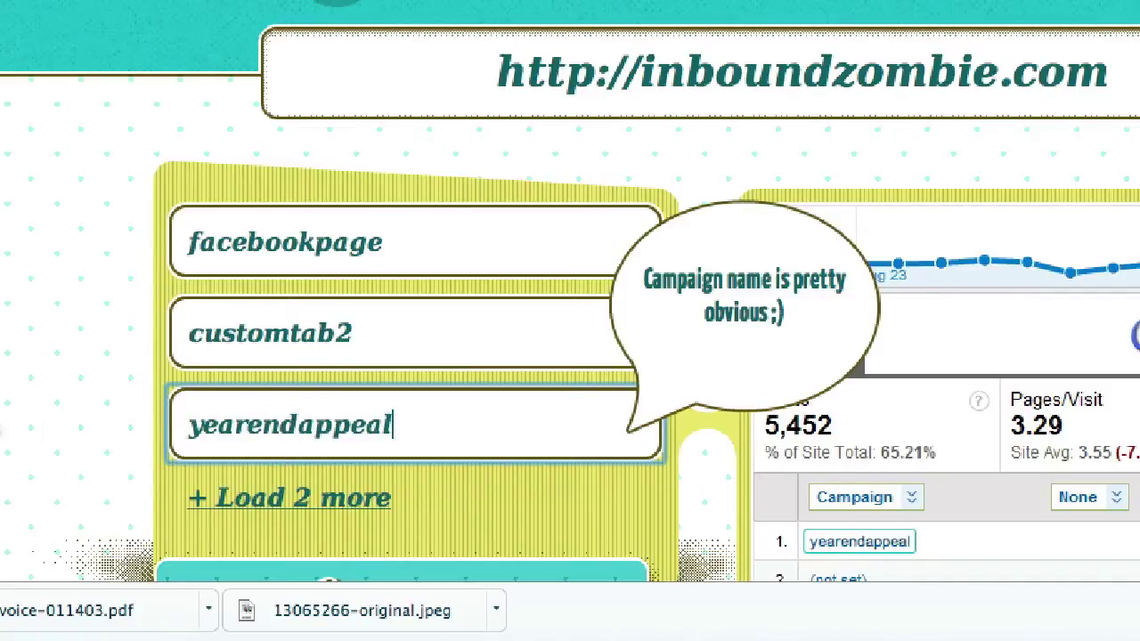
scroll(199, 437, down, 2)
click(395, 415)
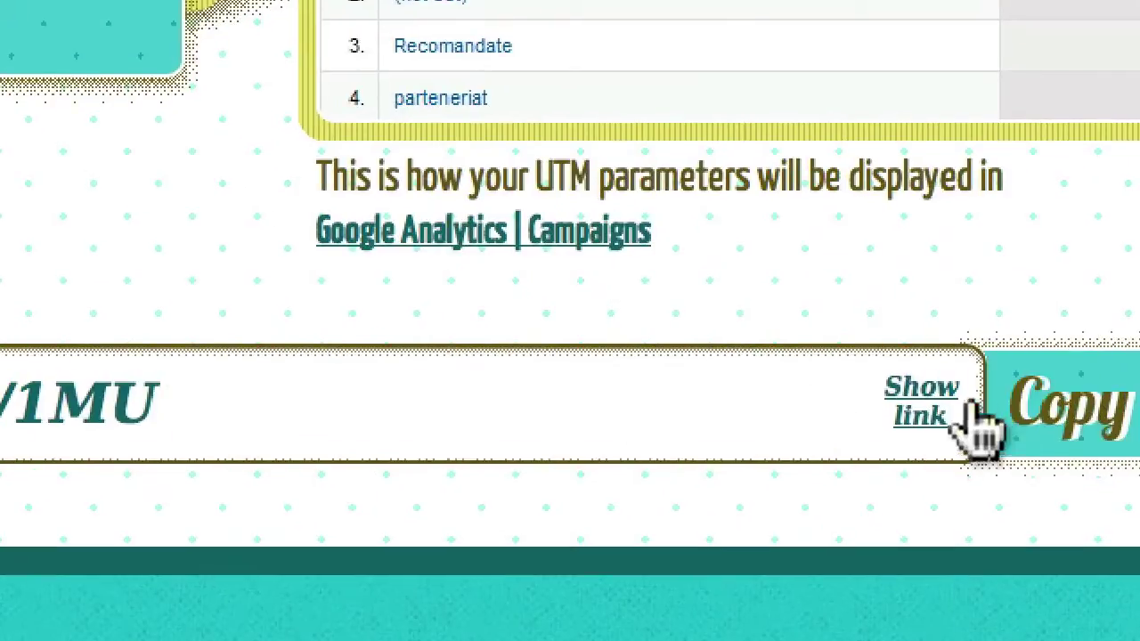
Show the full tagged link instead of the shortlink and copy it
click(920, 396)
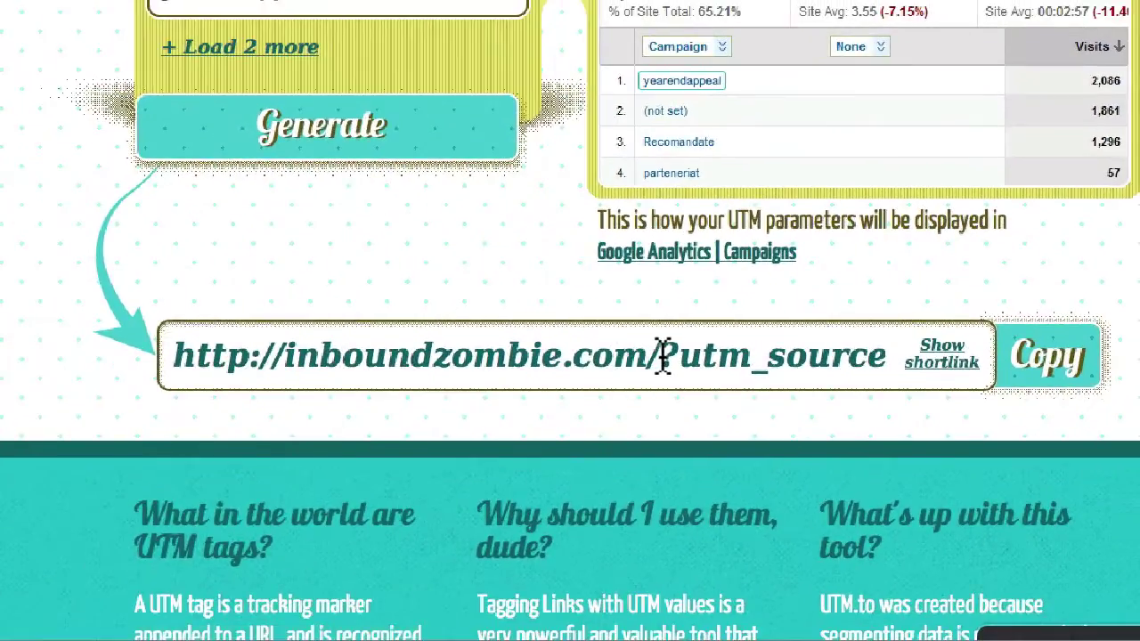
click(749, 352)
key(super+c)
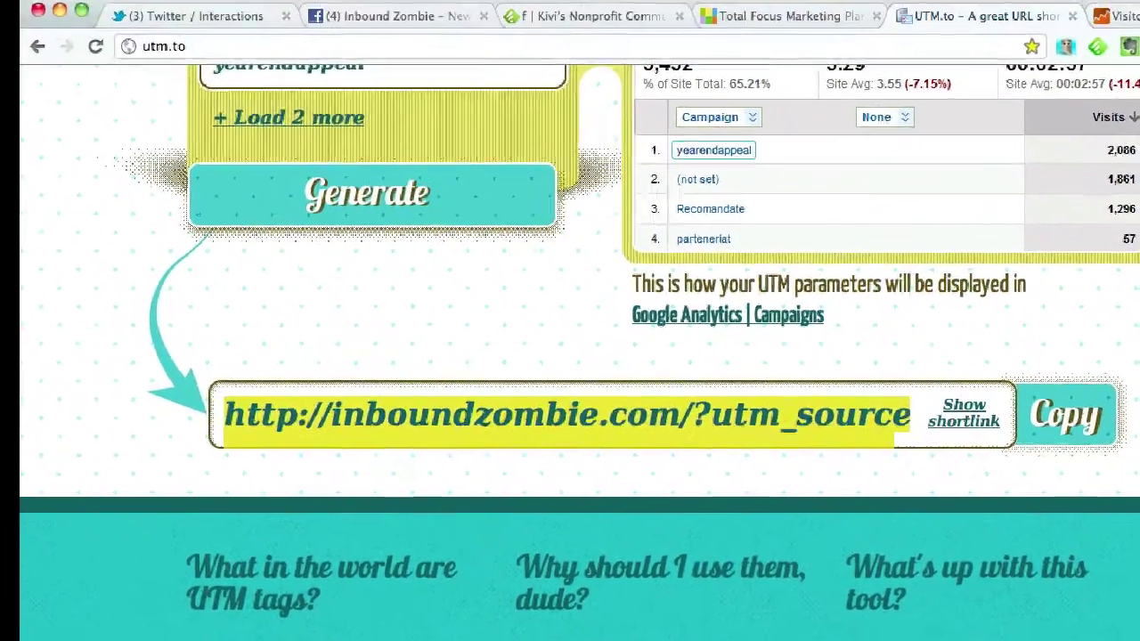
Switch to the untitled text document and replace its whole content with the copied tagged link
key(super+Tab)
key(super+v)
key(super+a)
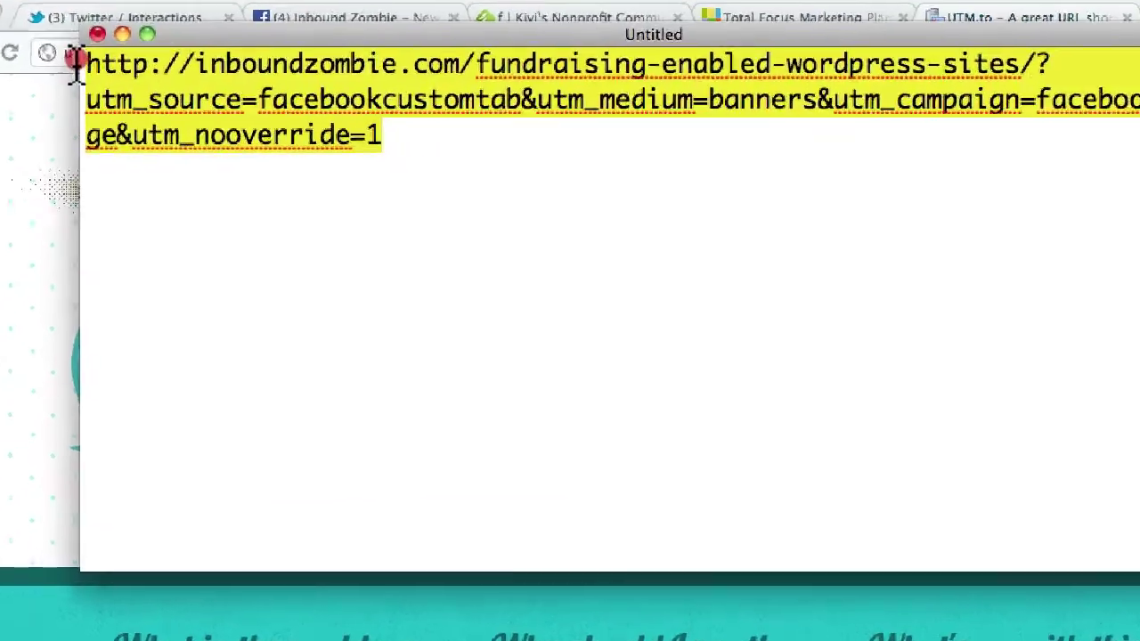
key(super+v)
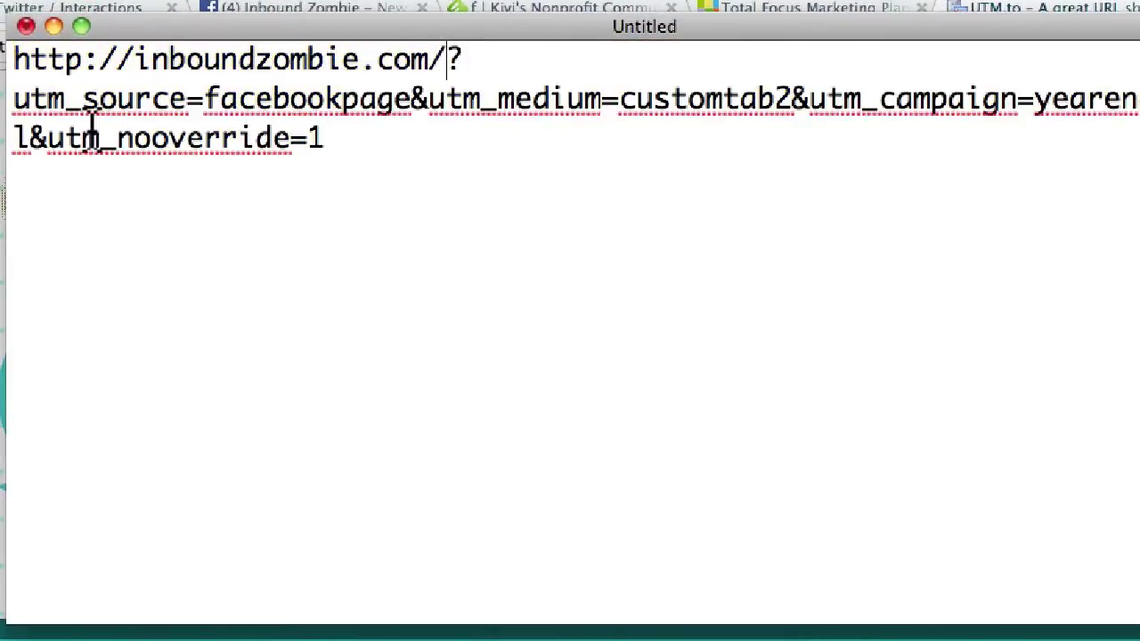
Examine the source, medium and campaign parameters and their separators in the pasted link
drag(204, 100, 413, 102)
drag(621, 102, 1034, 101)
click(1035, 100)
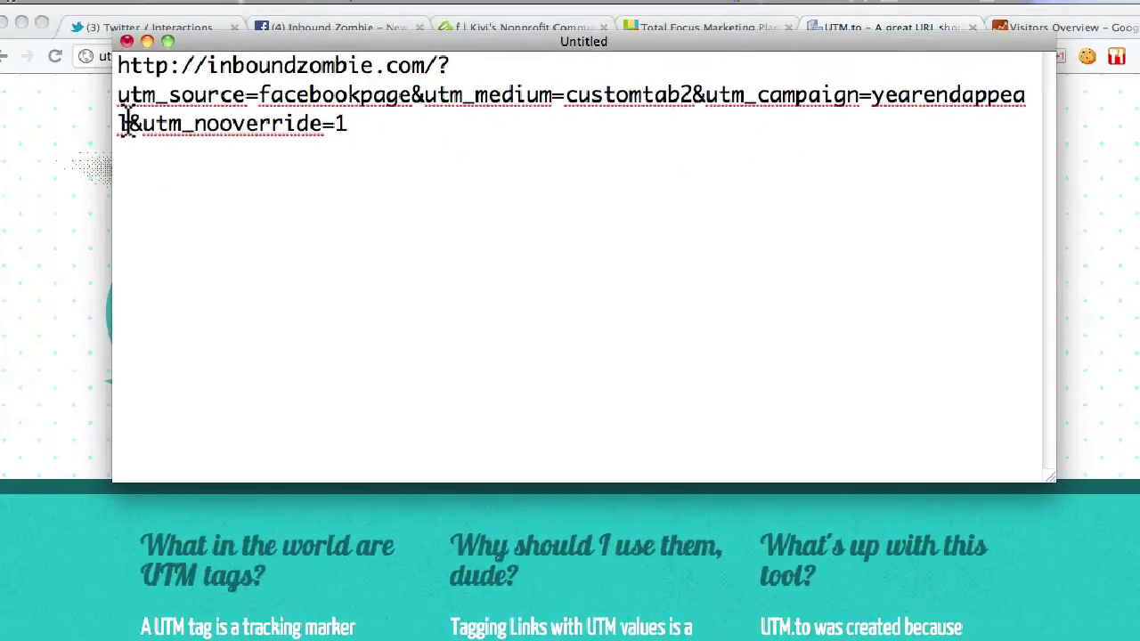
drag(481, 42, 493, 101)
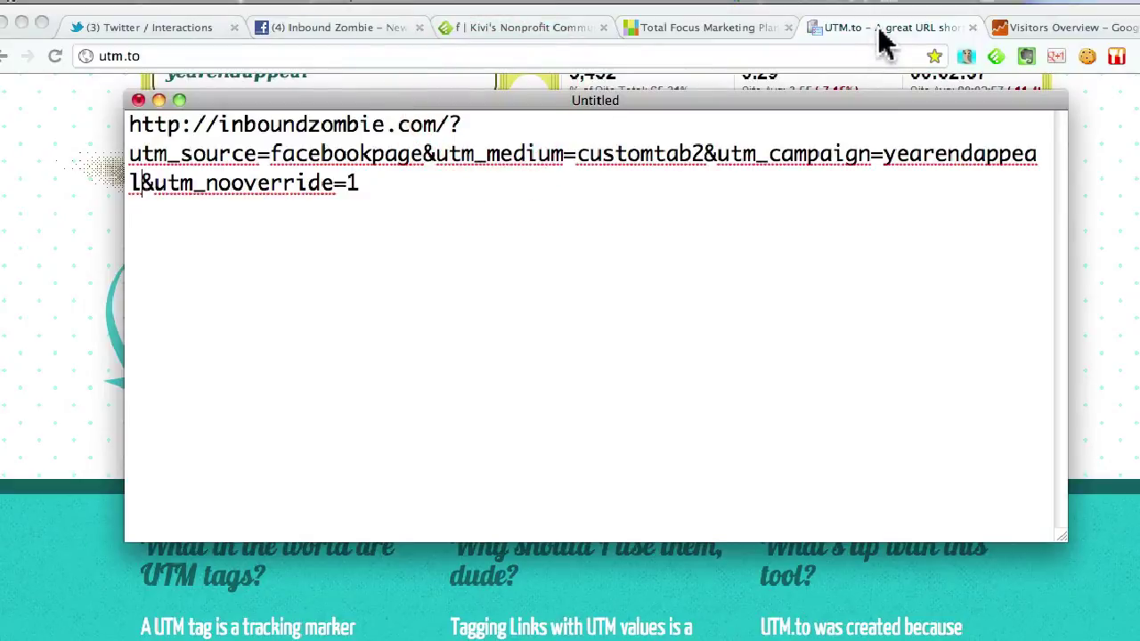
click(644, 173)
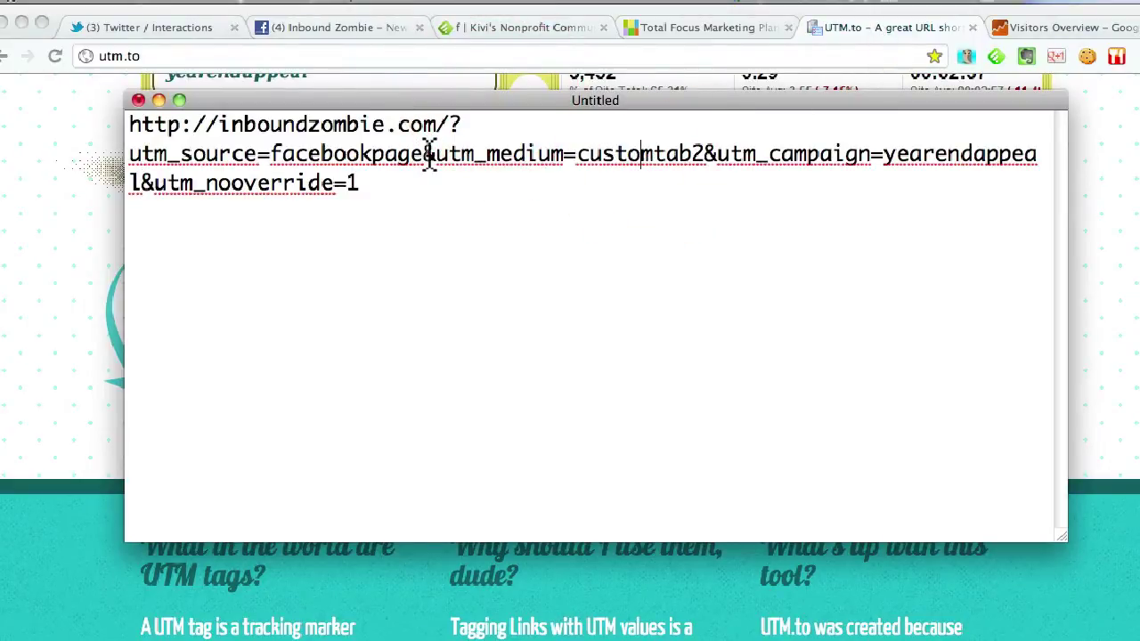
click(457, 125)
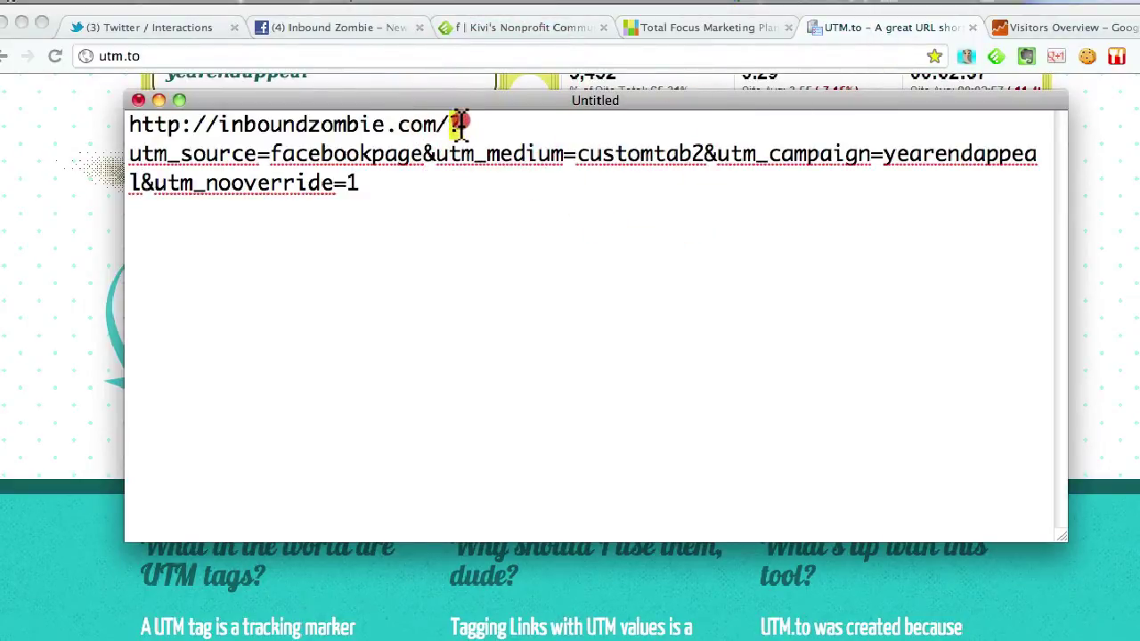
drag(457, 124, 264, 159)
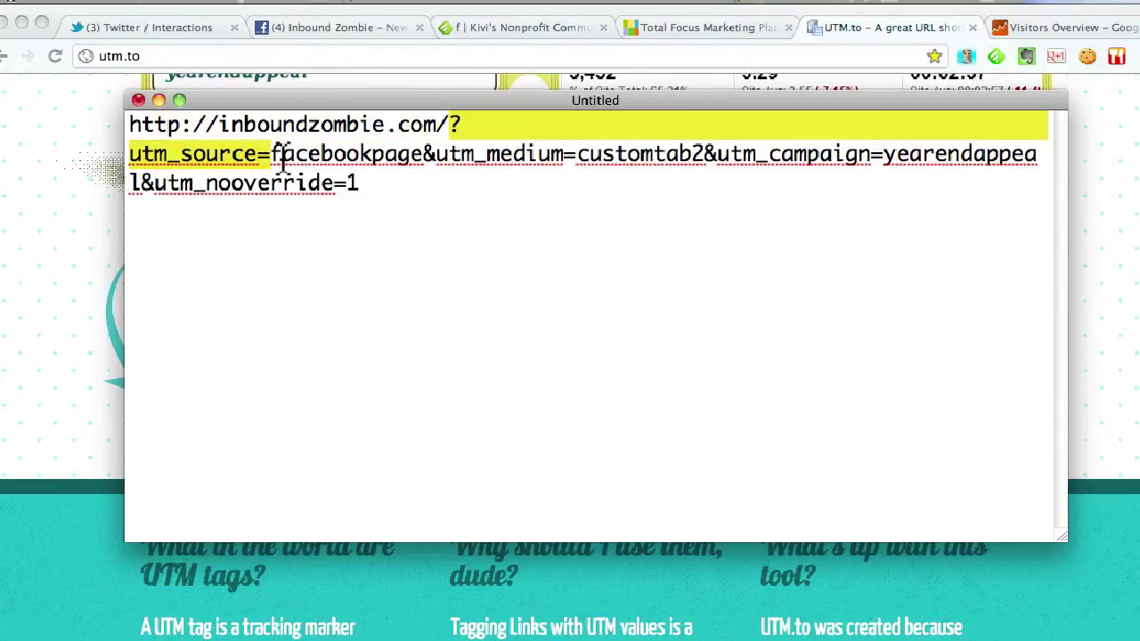
click(425, 160)
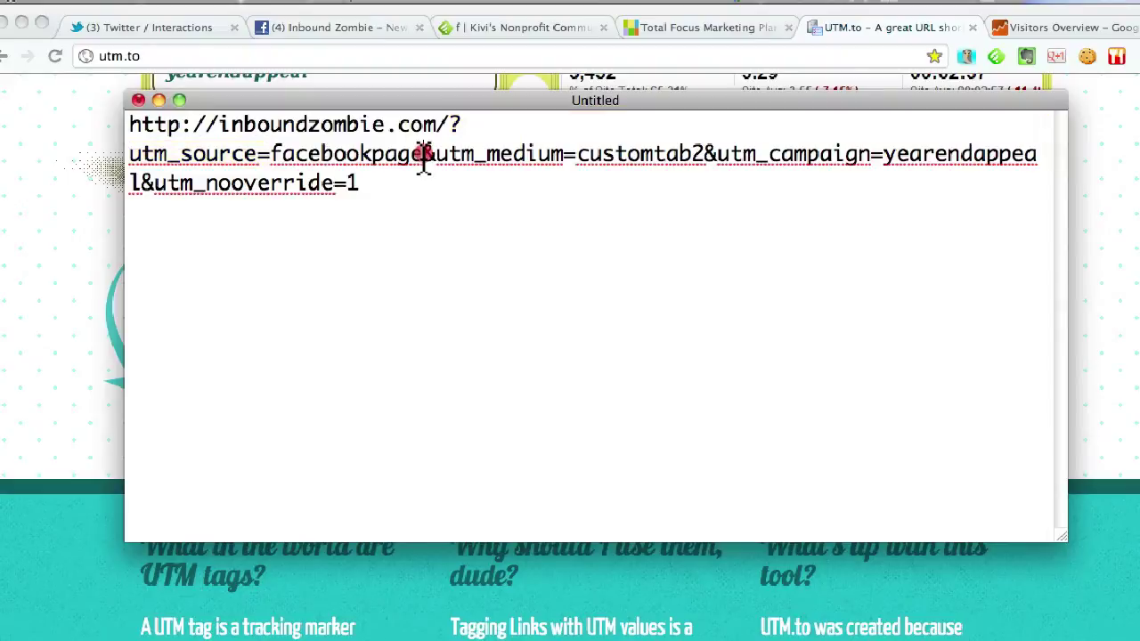
double_click(429, 157)
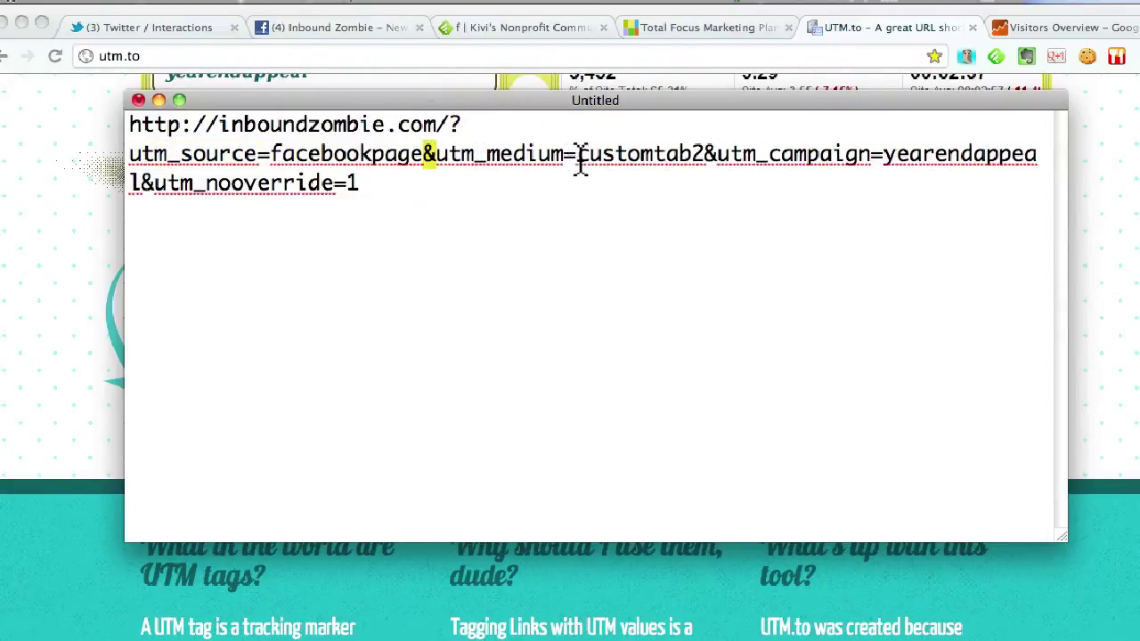
drag(580, 164, 703, 165)
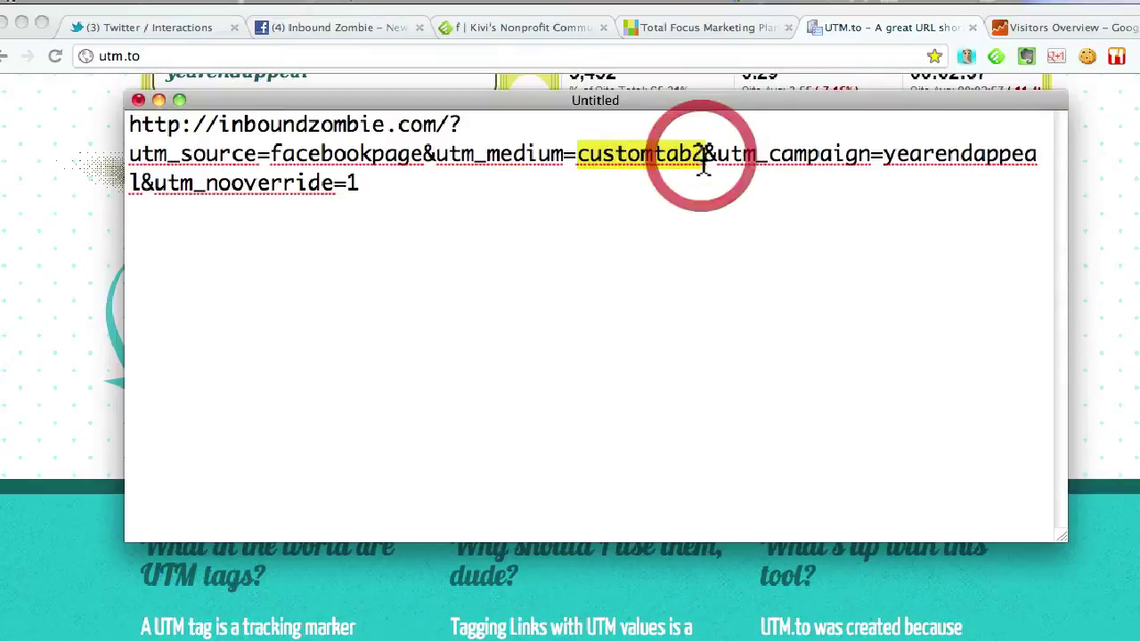
click(718, 156)
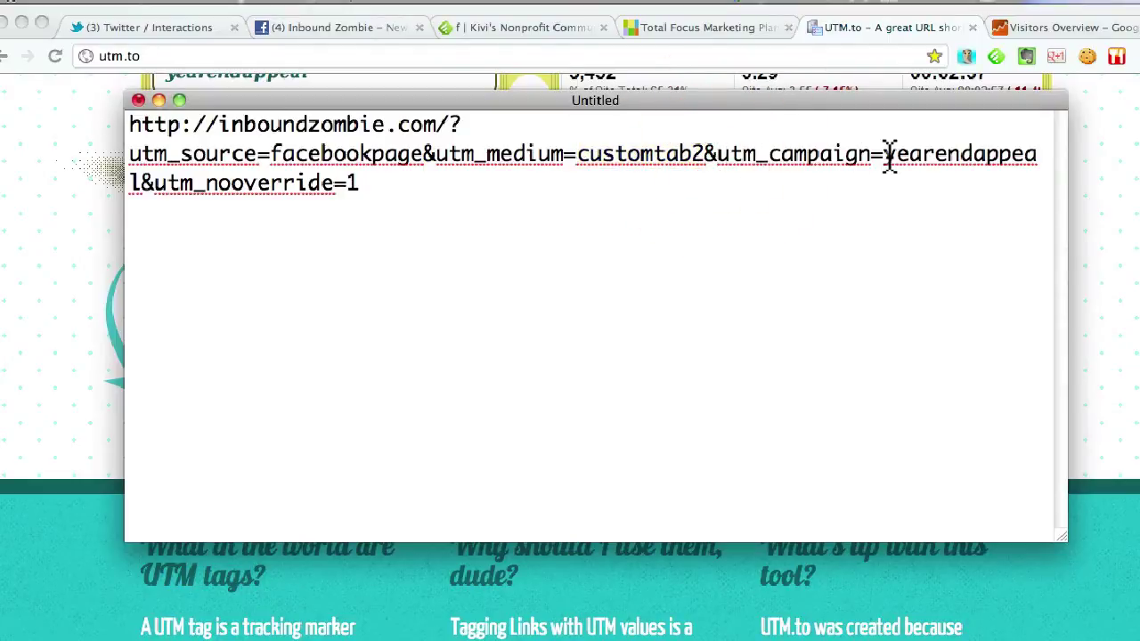
drag(885, 156, 1018, 158)
click(1018, 157)
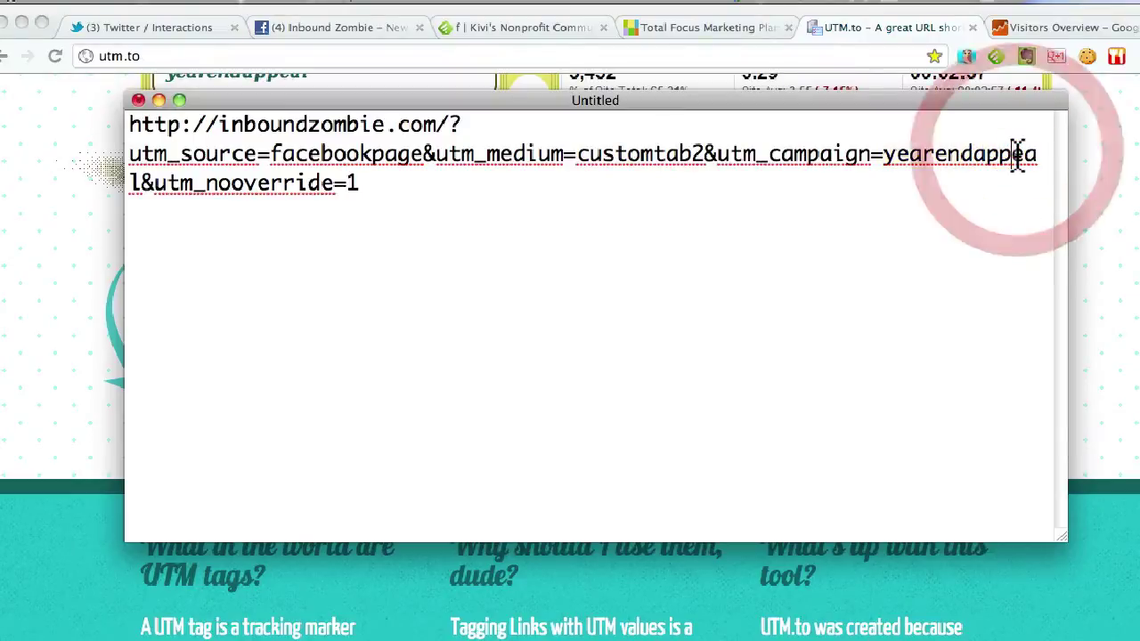
drag(361, 185, 129, 123)
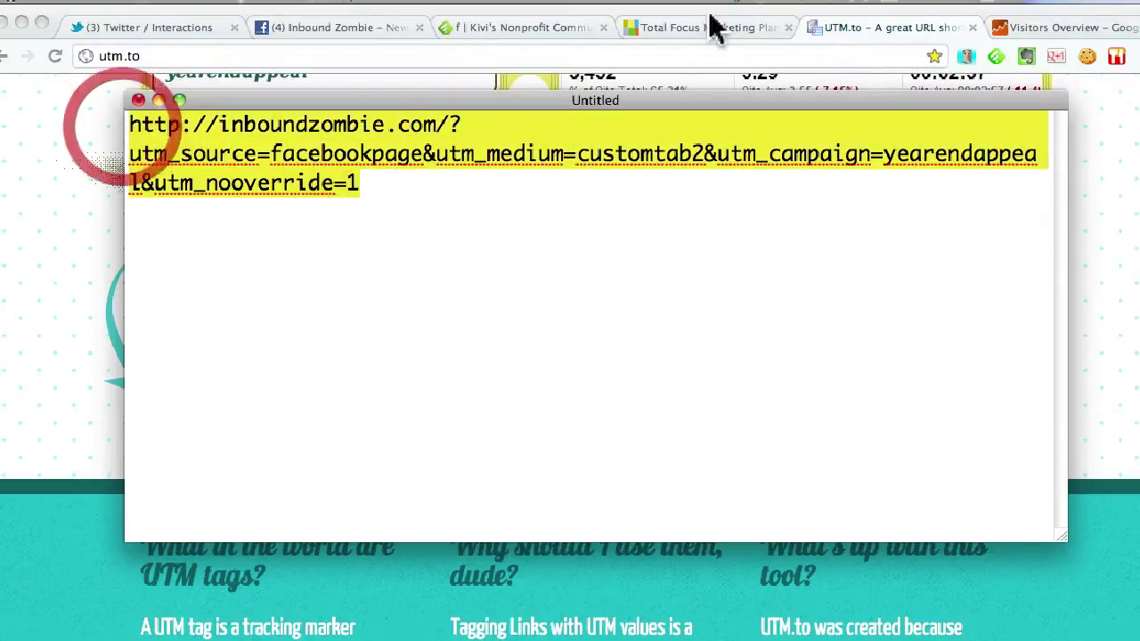
Switch to the Visitors Overview in Google Analytics and deselect both Facebook Page custom tab segments
click(857, 30)
click(211, 55)
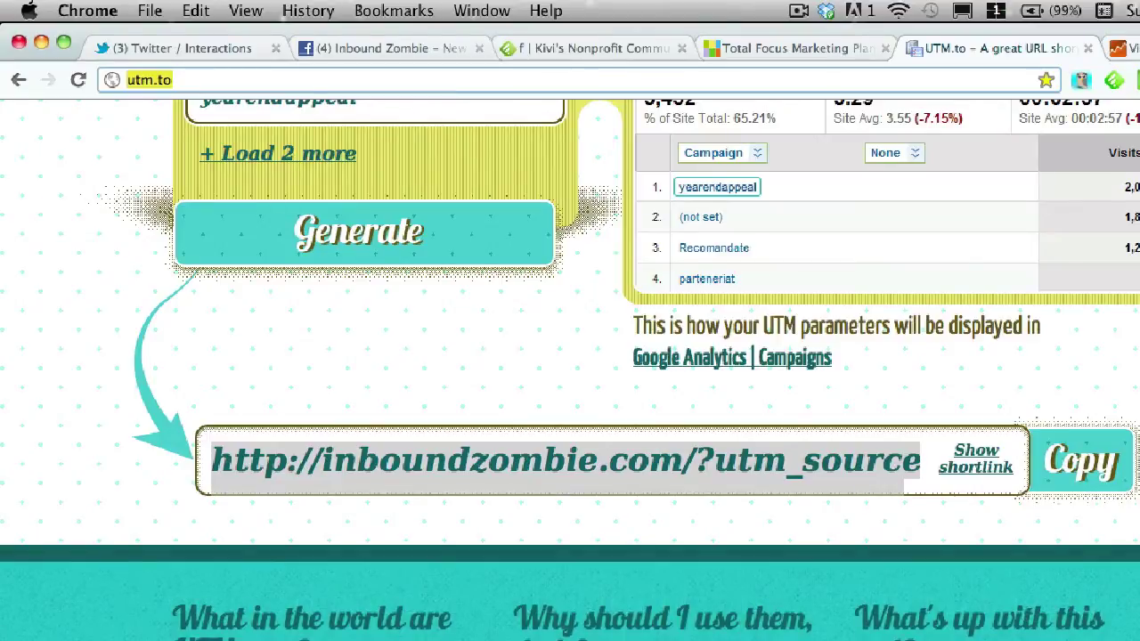
click(1124, 48)
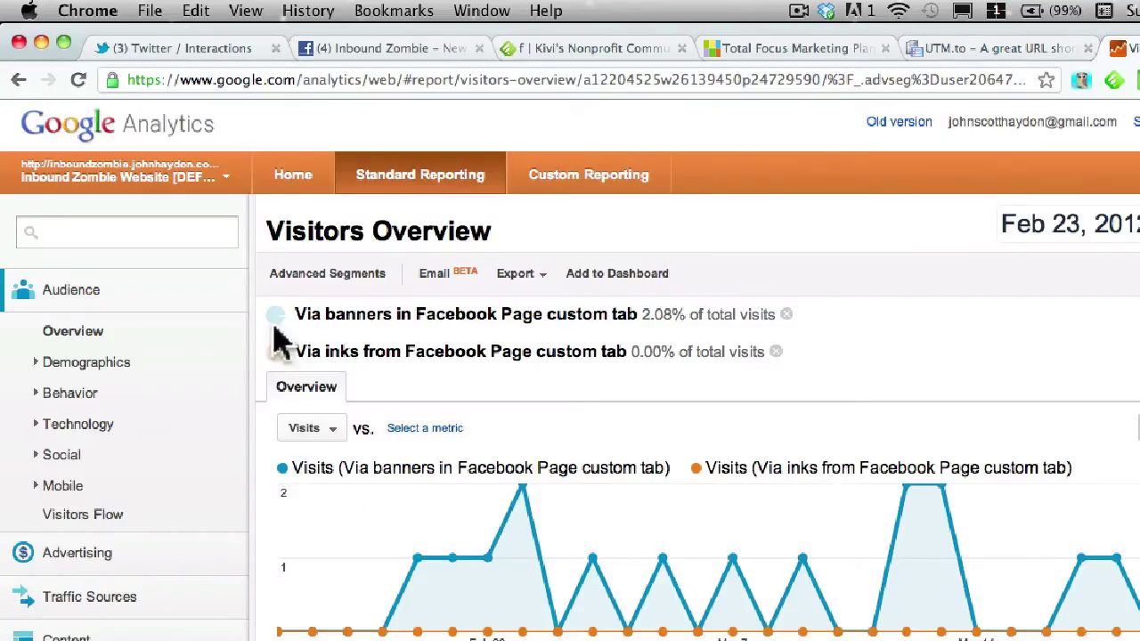
click(76, 335)
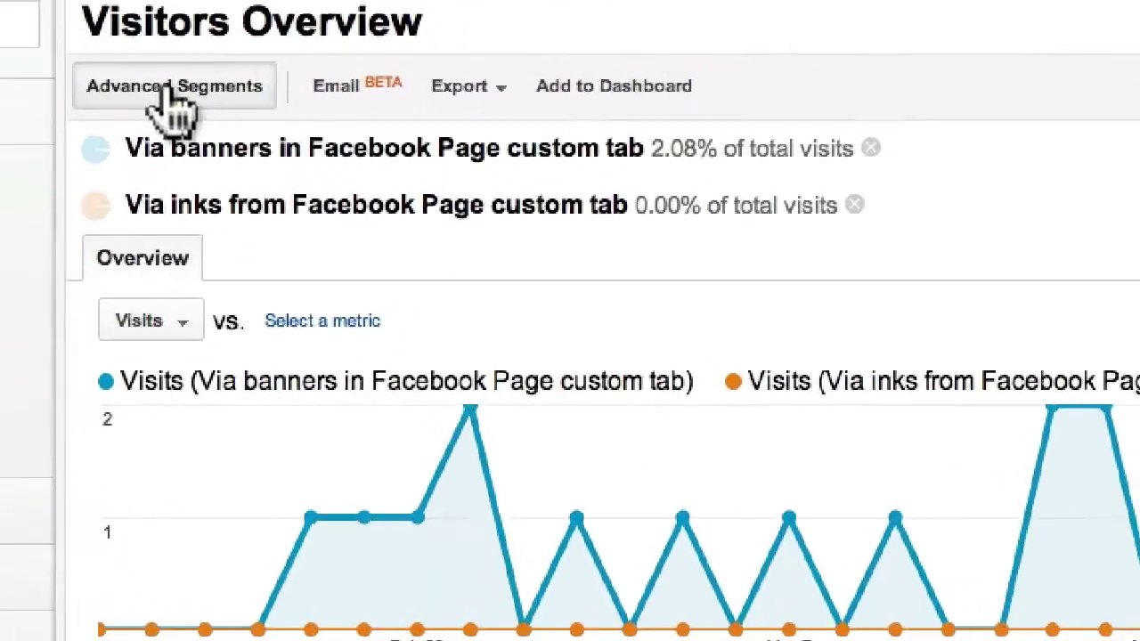
click(167, 92)
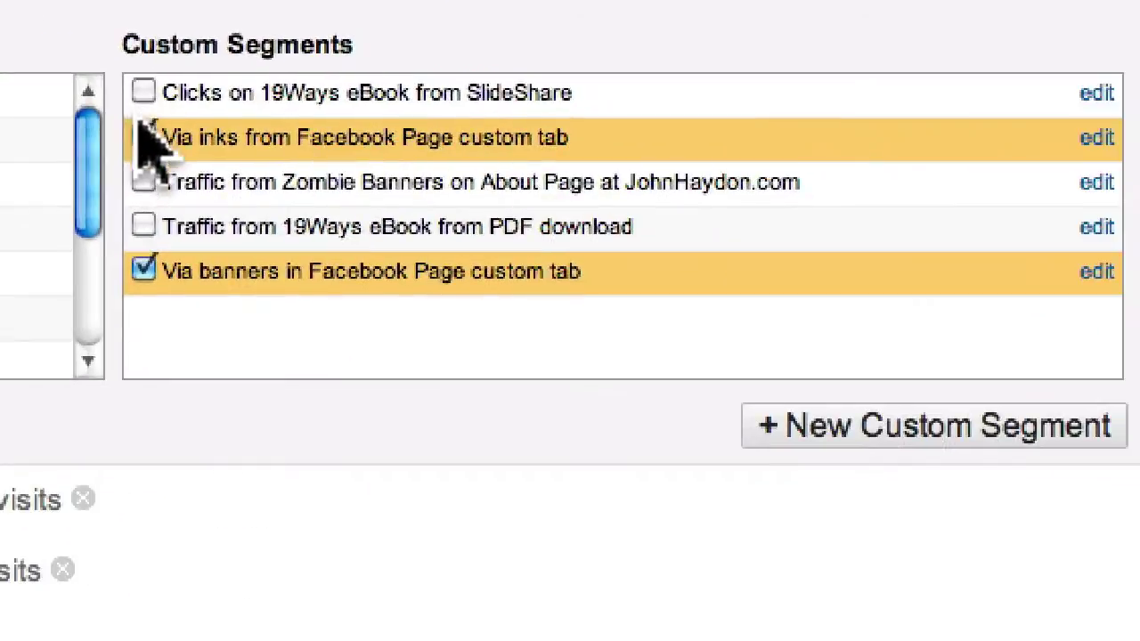
click(937, 270)
click(937, 383)
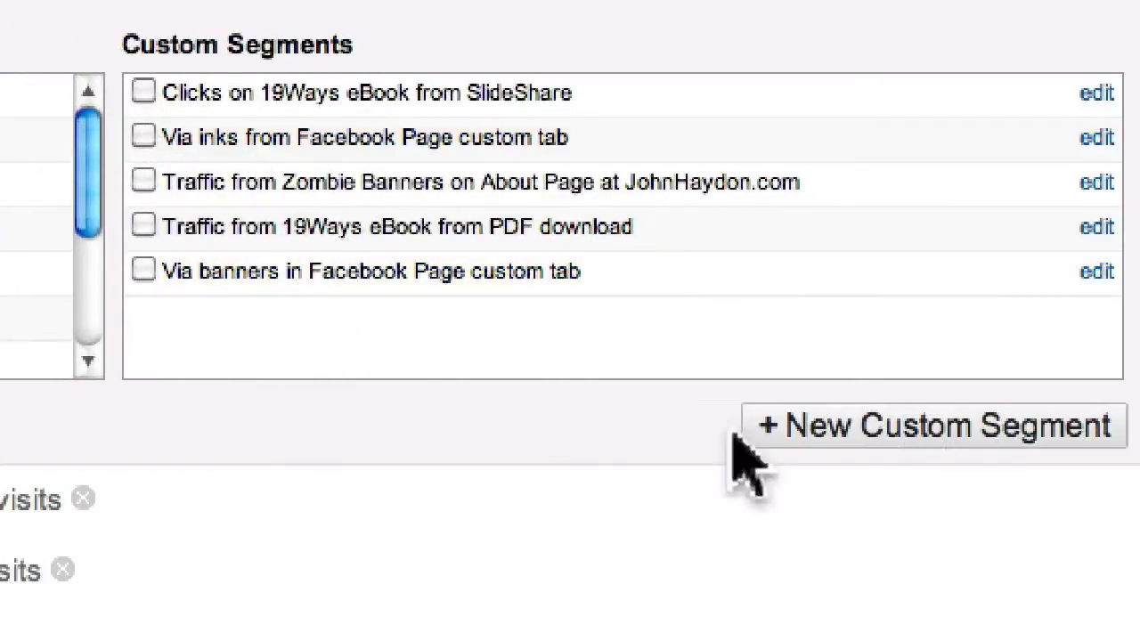
Start a new custom segment with a condition that includes Medium containing facebookpage
click(859, 423)
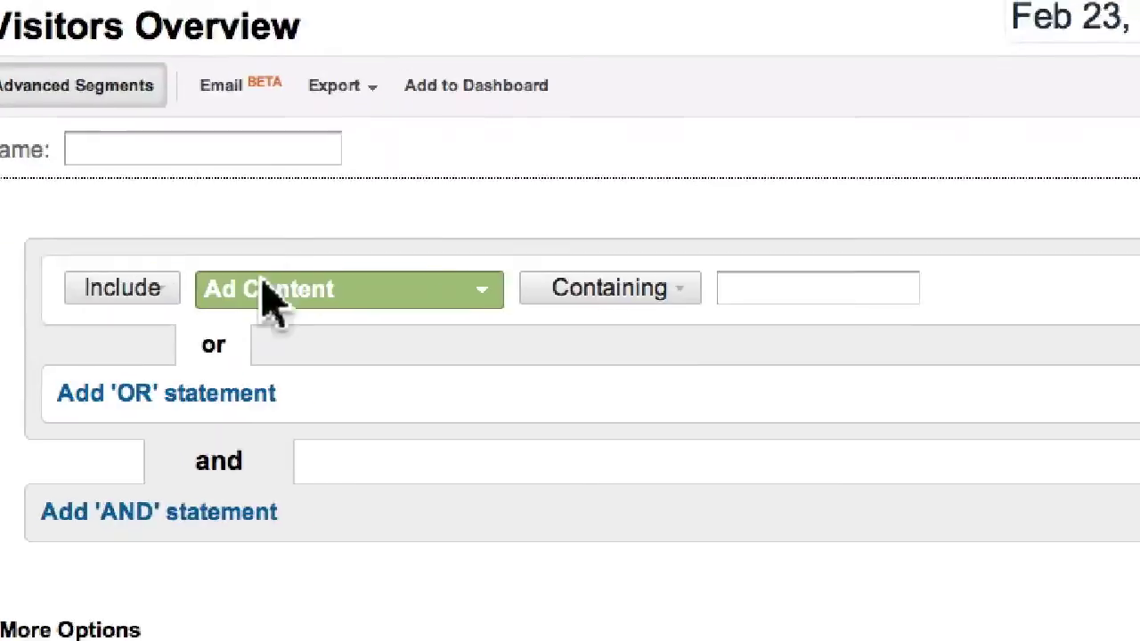
click(524, 174)
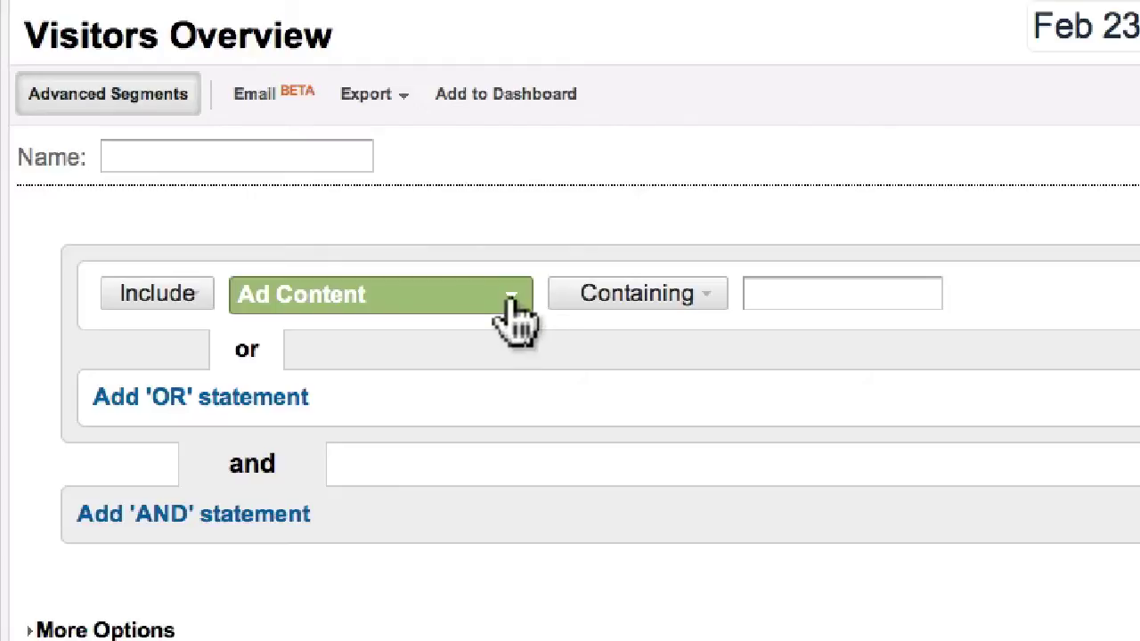
click(512, 297)
scroll(389, 498, down, 5)
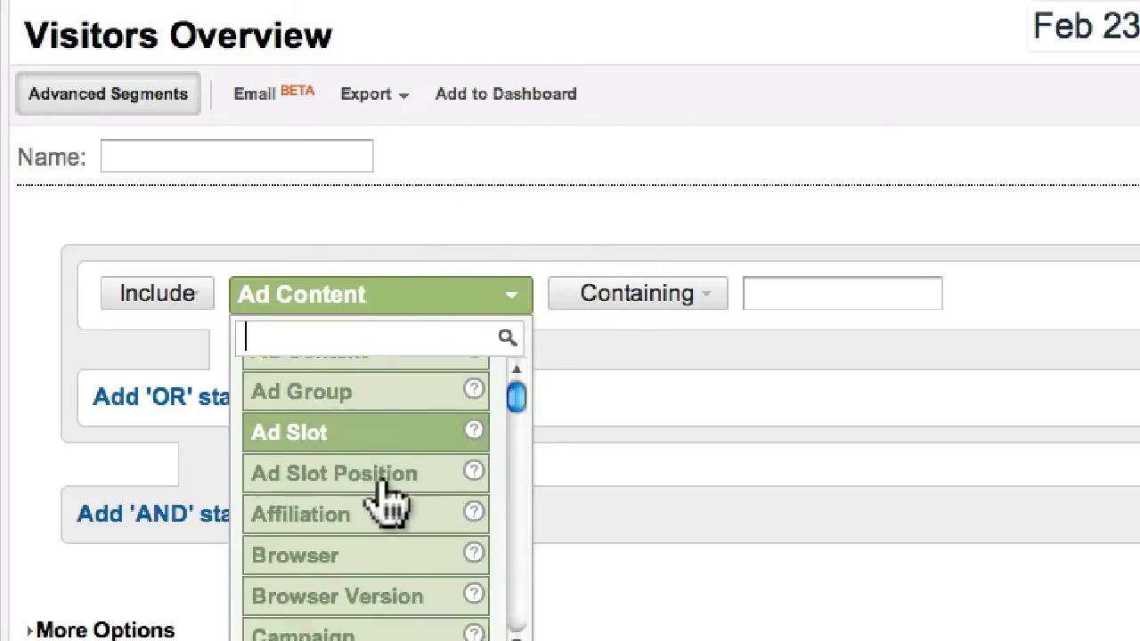
scroll(383, 485, down, 10)
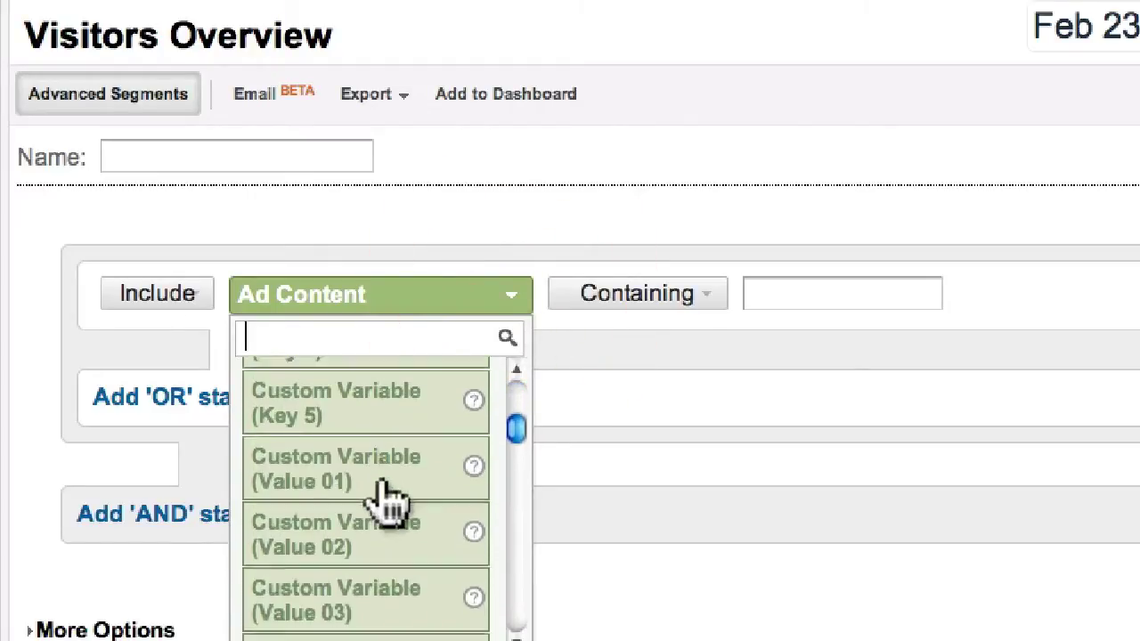
mouse_move(474, 484)
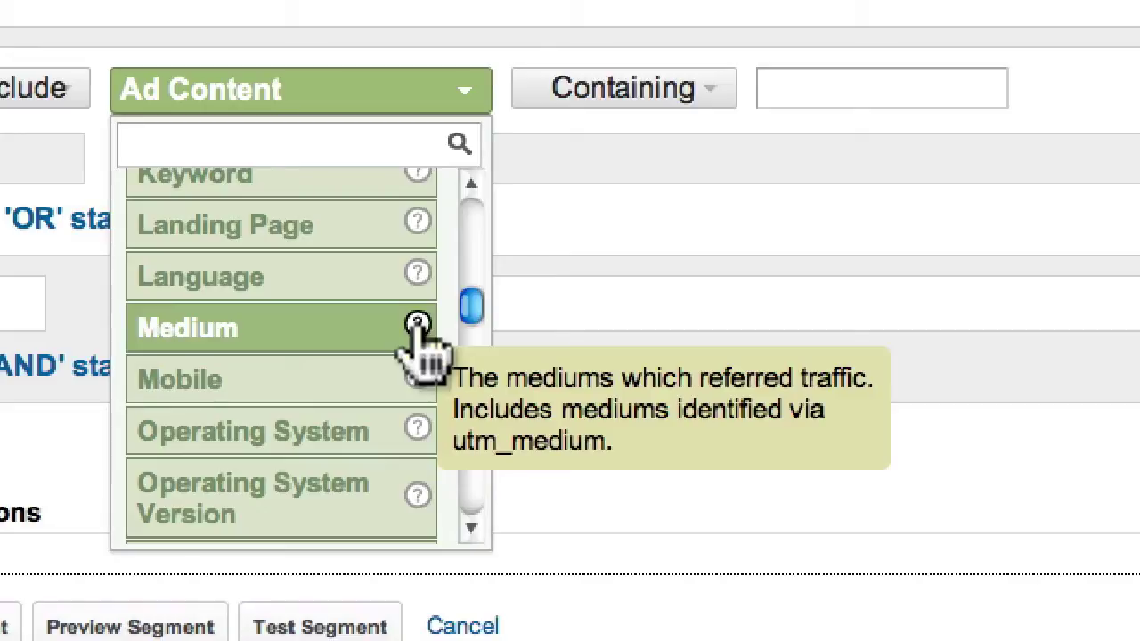
click(373, 328)
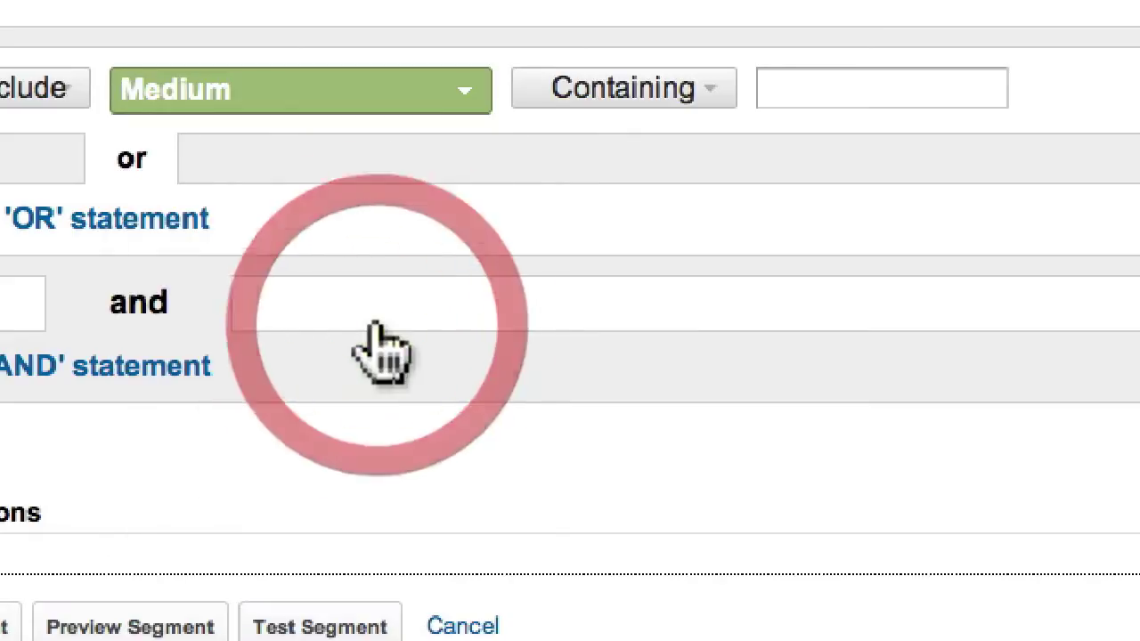
click(844, 87)
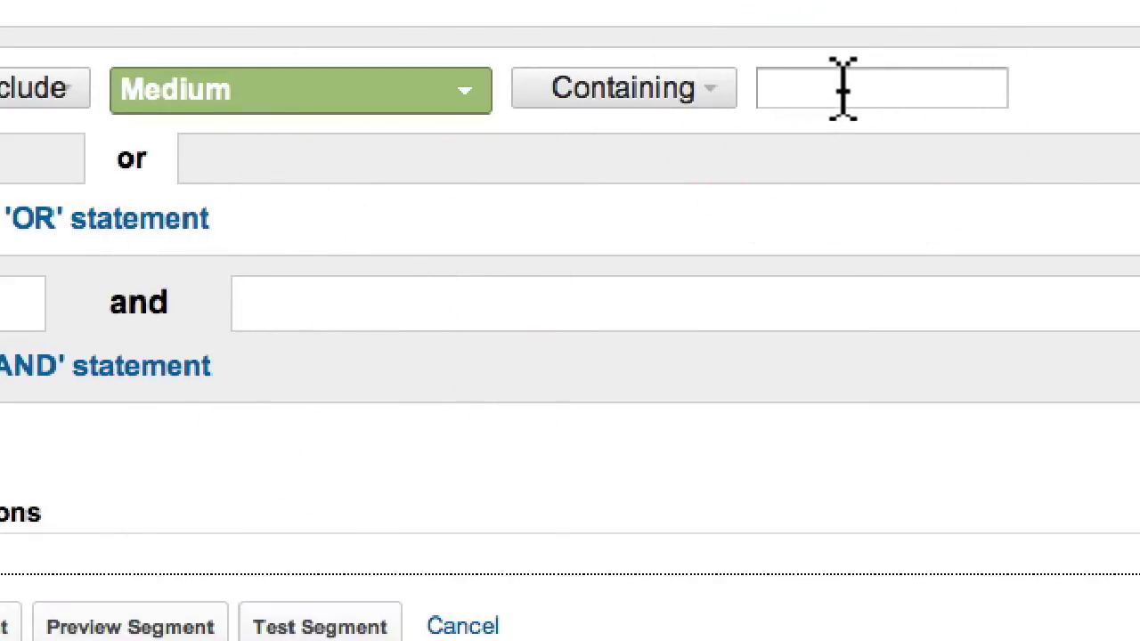
text(facebookpage)
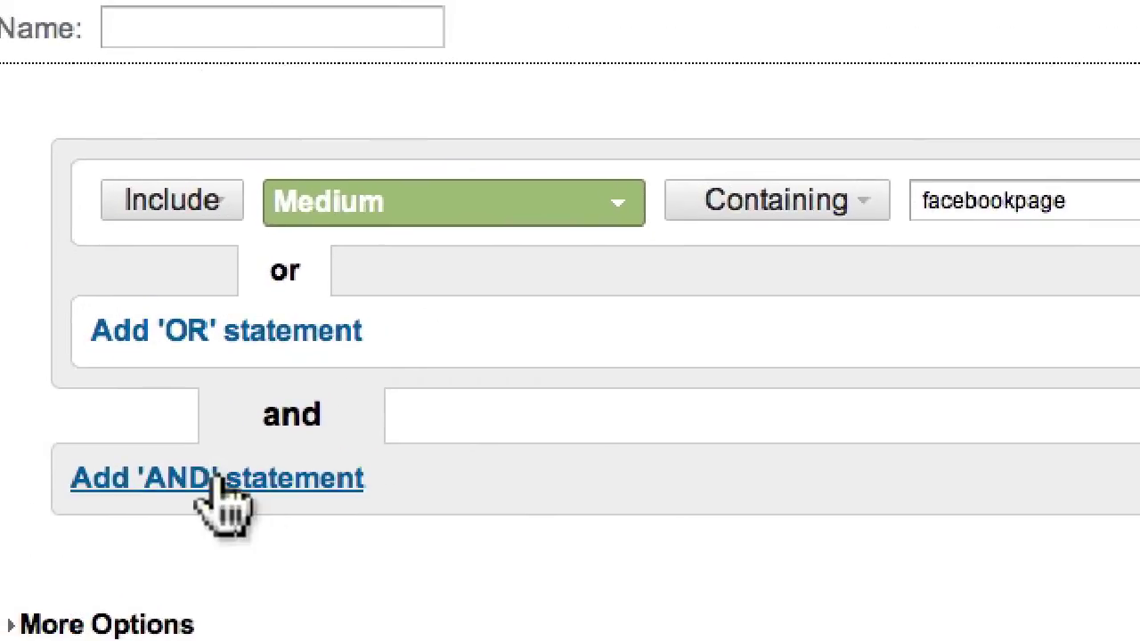
Add an AND condition to the segment that includes Source containing customtab2
click(215, 479)
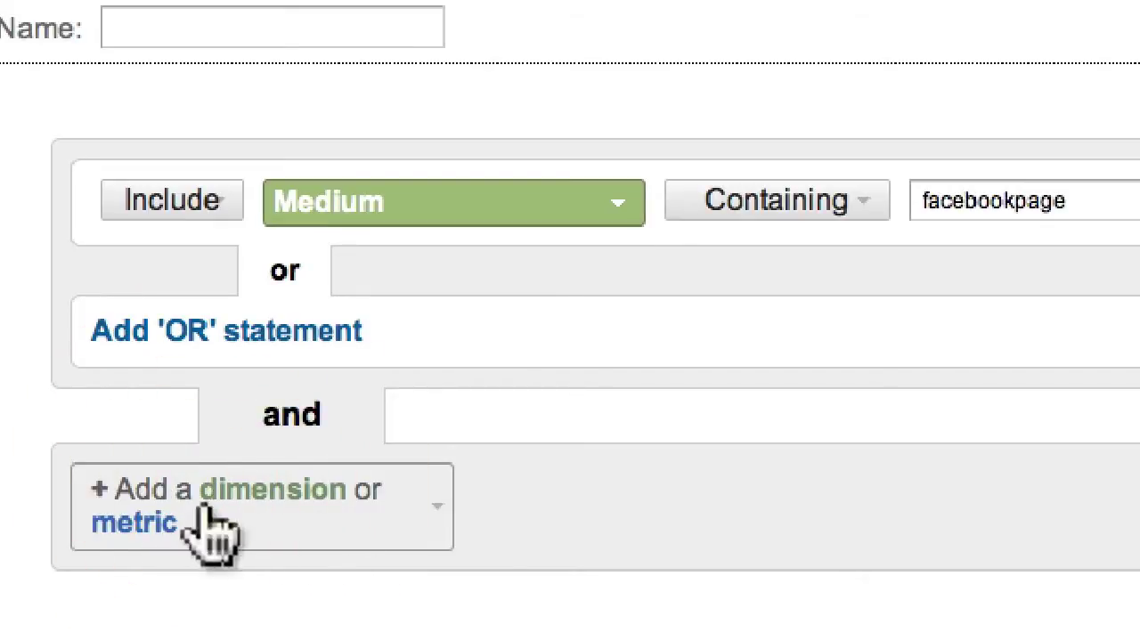
click(436, 528)
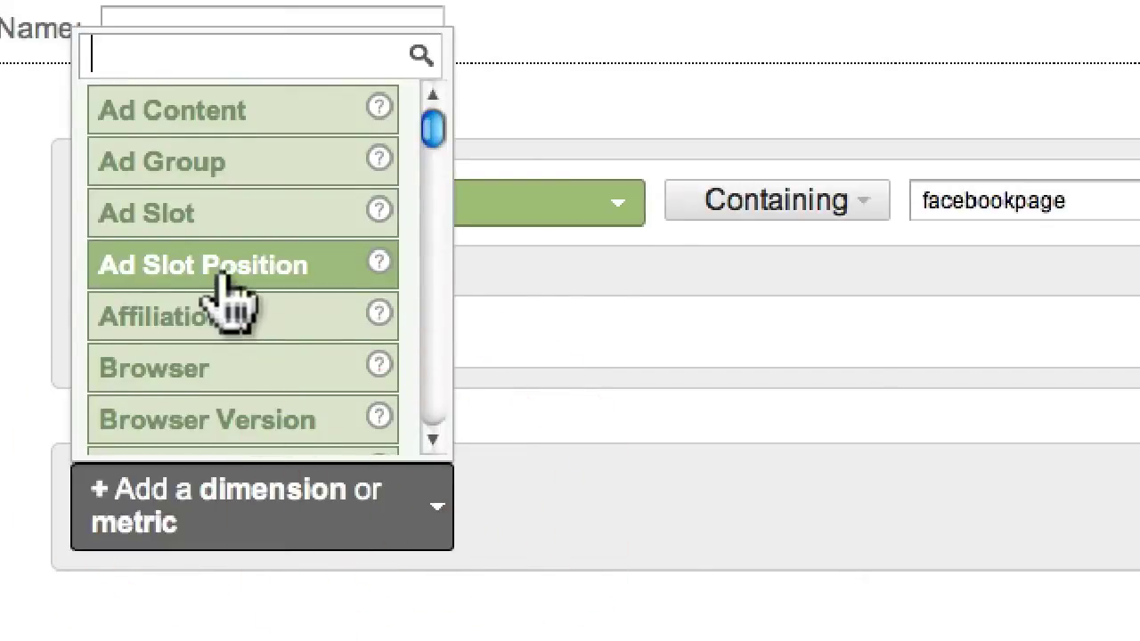
scroll(218, 290, down, 5)
scroll(227, 299, down, 15)
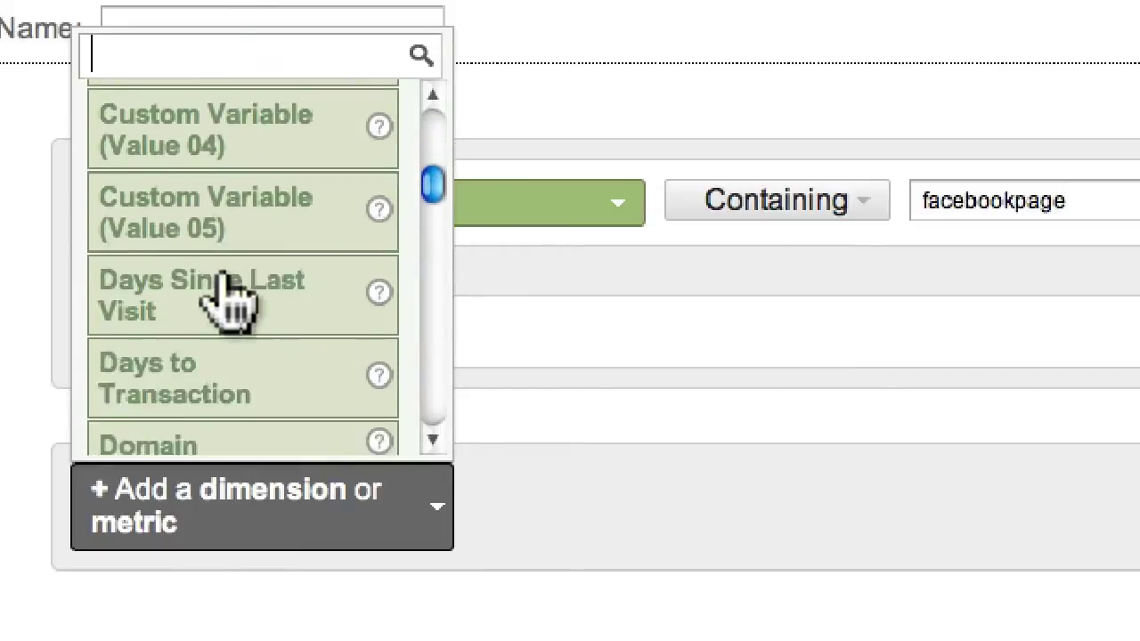
scroll(225, 276, down, 6)
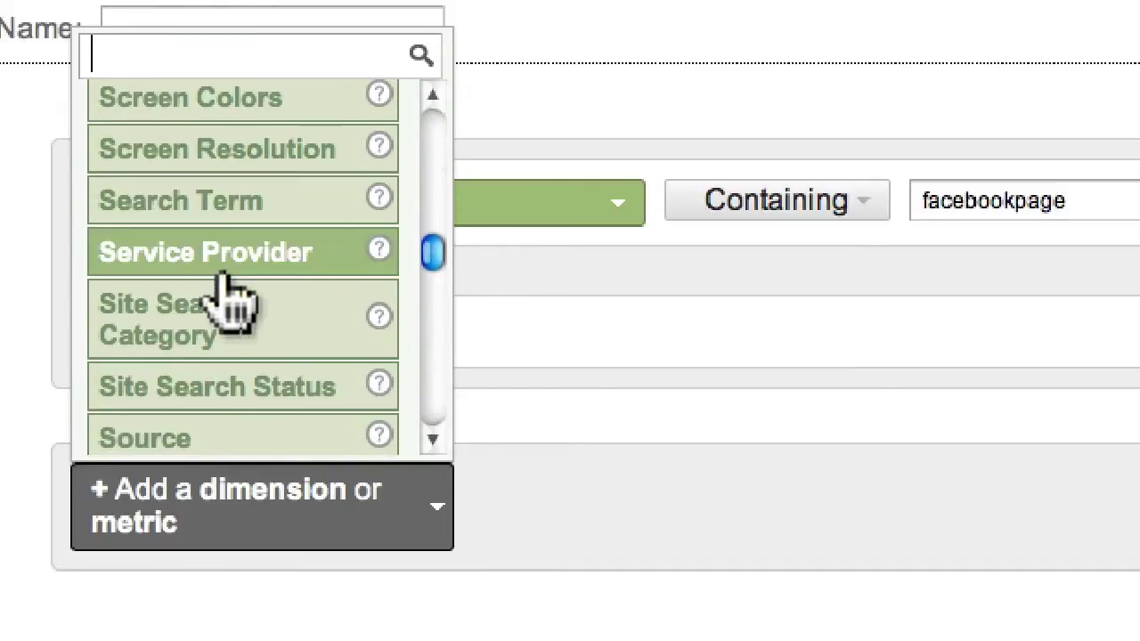
mouse_move(378, 294)
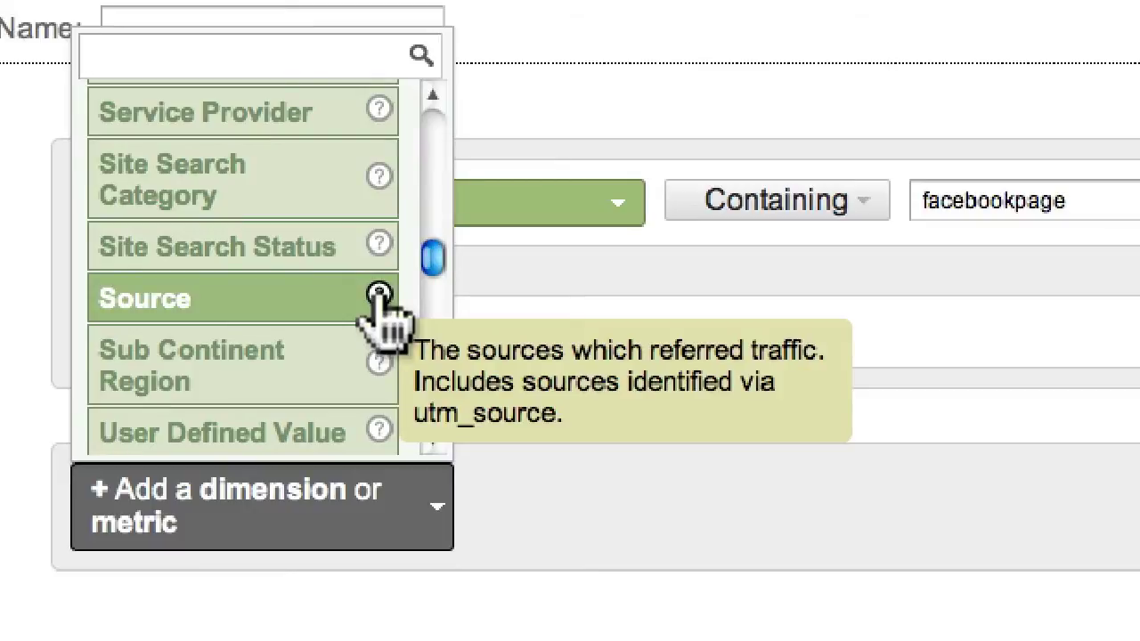
click(322, 301)
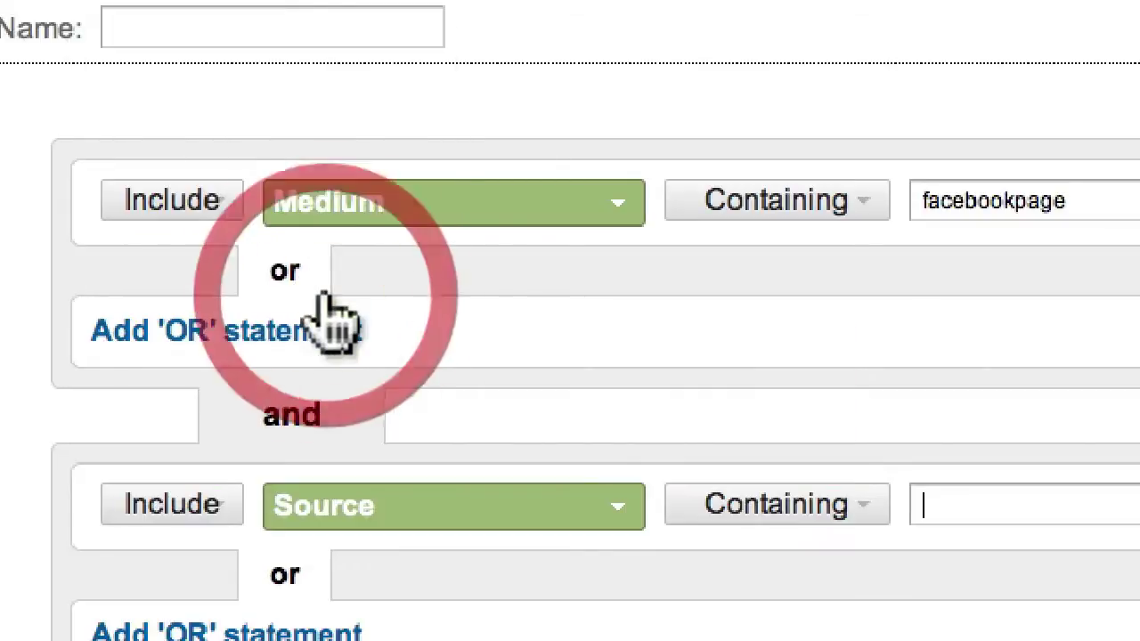
click(1038, 517)
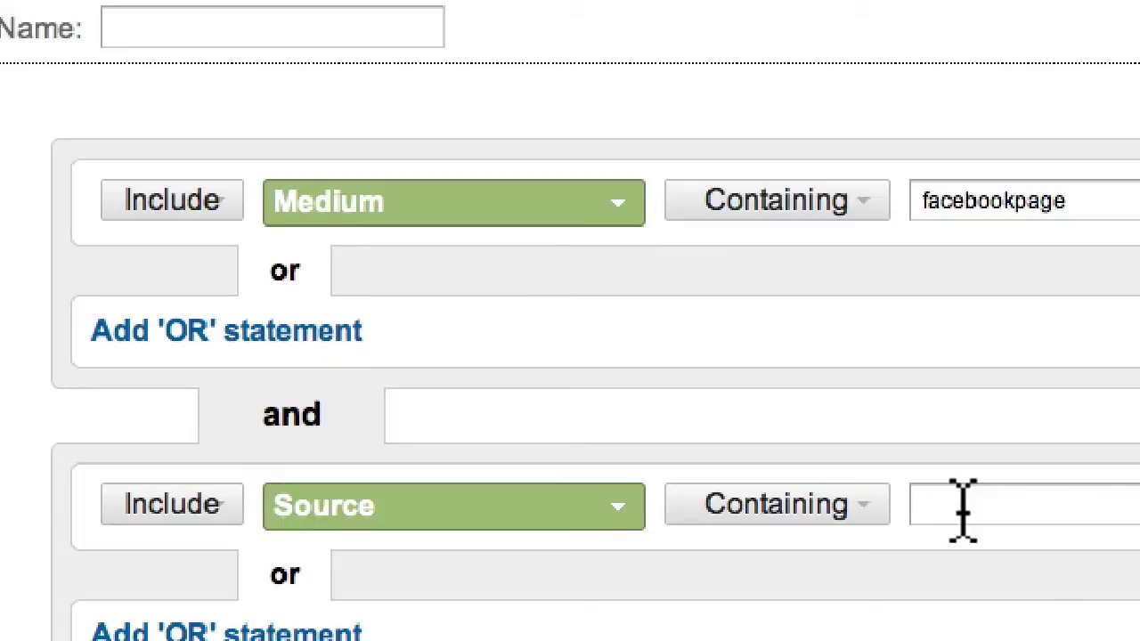
text(cust)
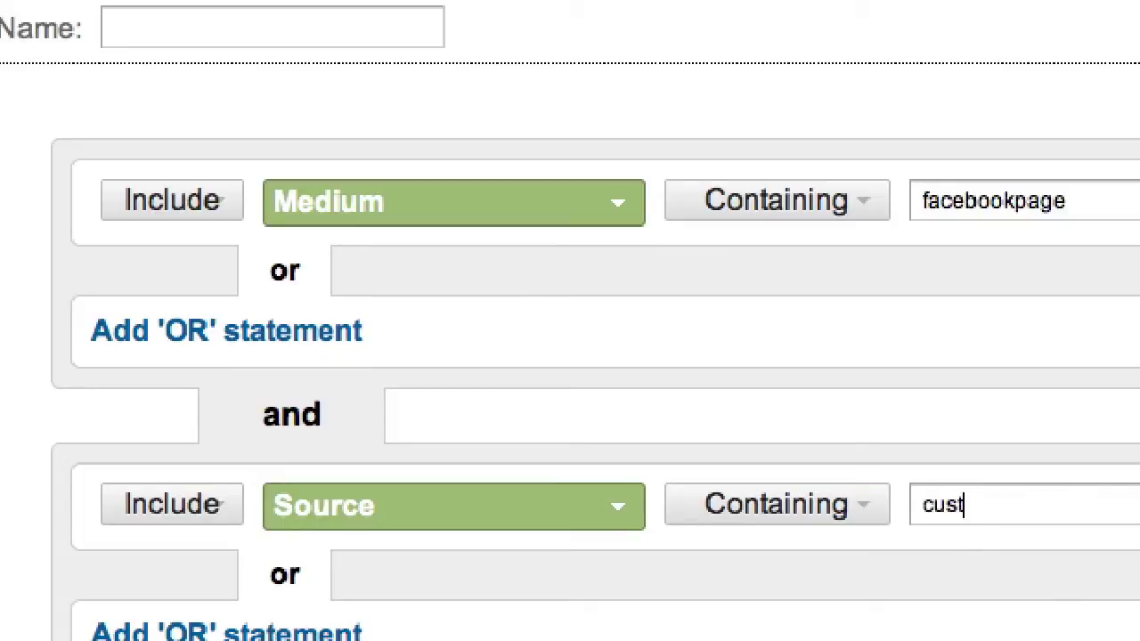
text(omtab2)
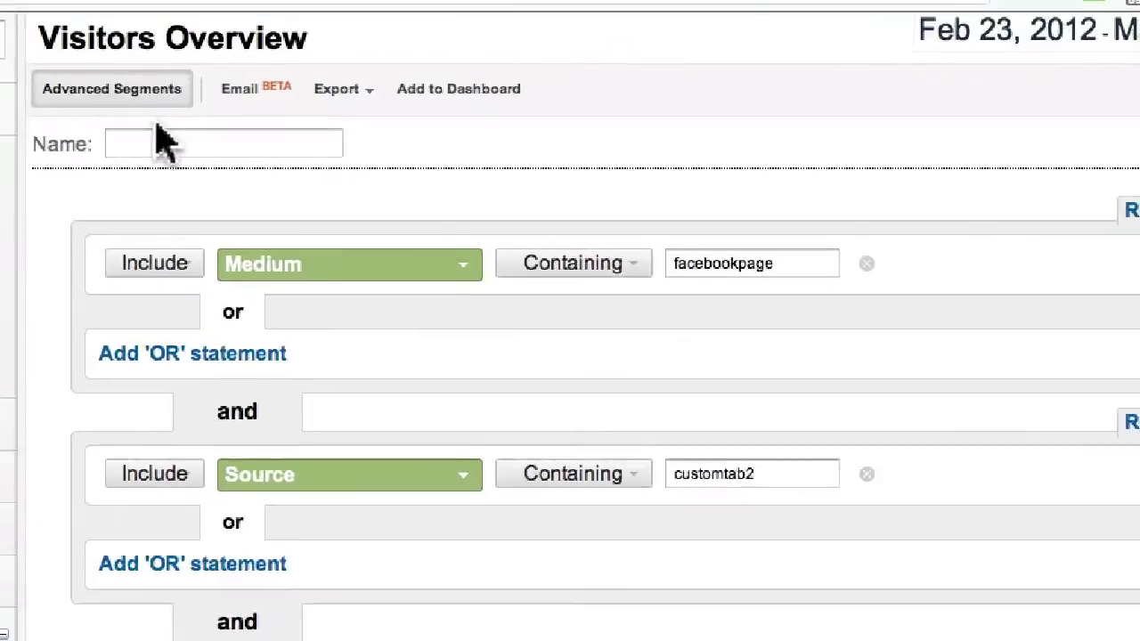
Name the segment "Traffic from Facebook Custom Tab 2 - YEA" and save it
click(156, 84)
text(Traffic from Facebook Custom Ta)
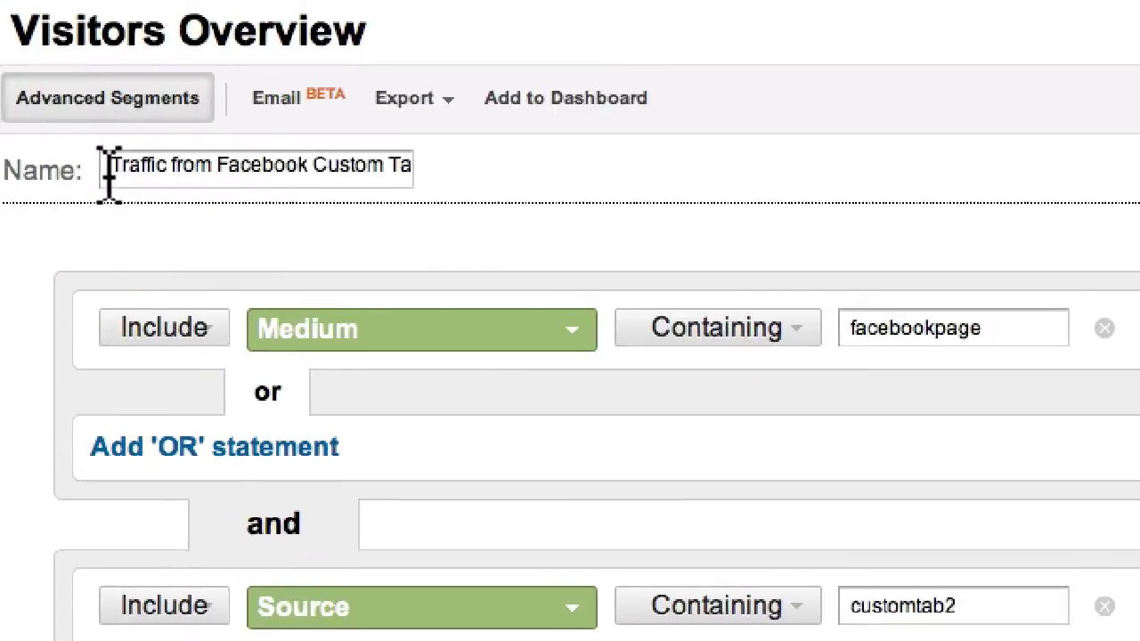
click(235, 165)
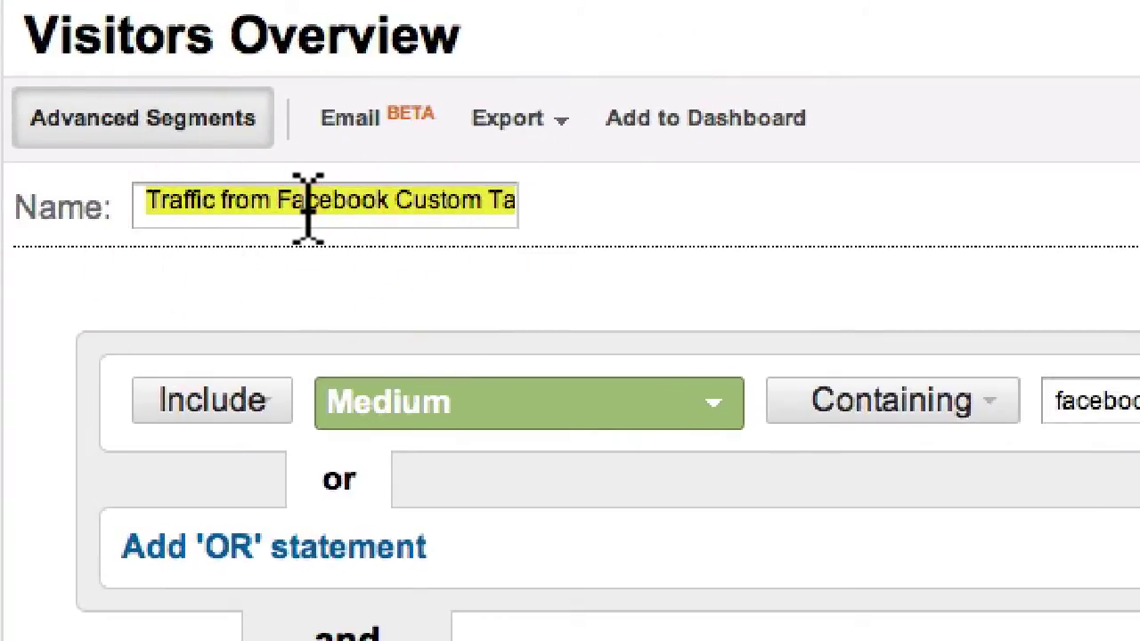
text(b 2 - YEA)
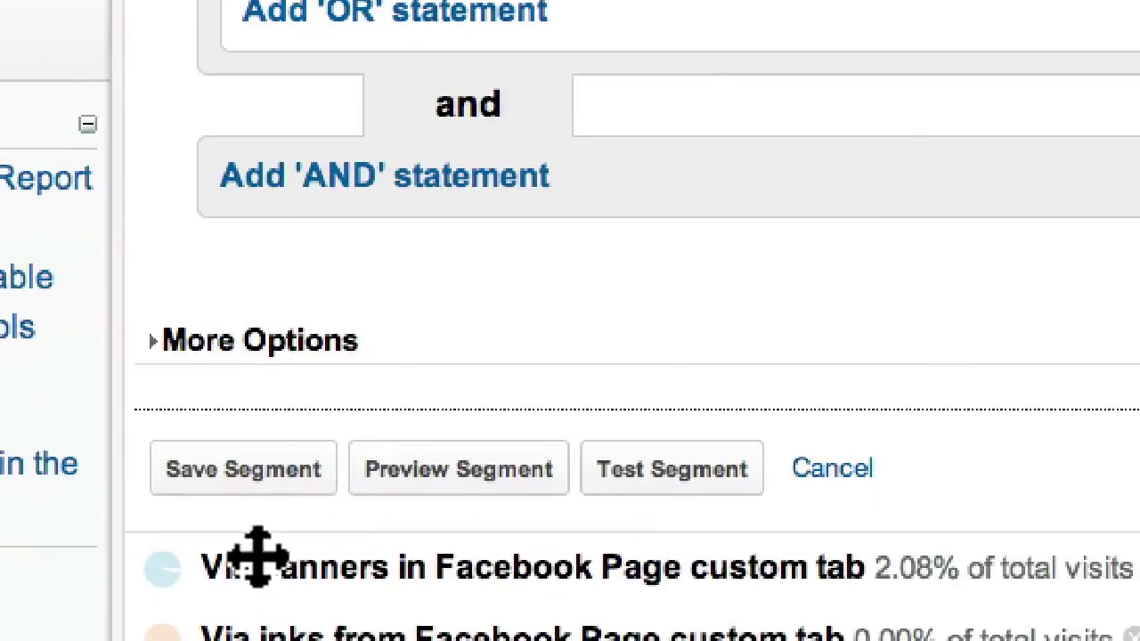
click(223, 467)
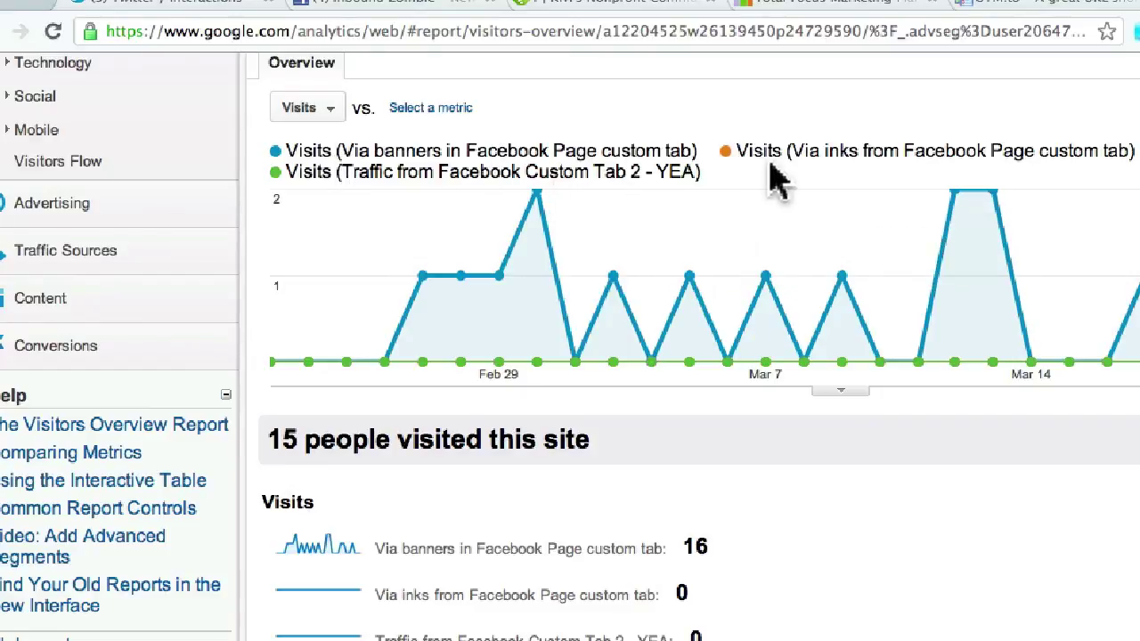
scroll(775, 178, up, 3)
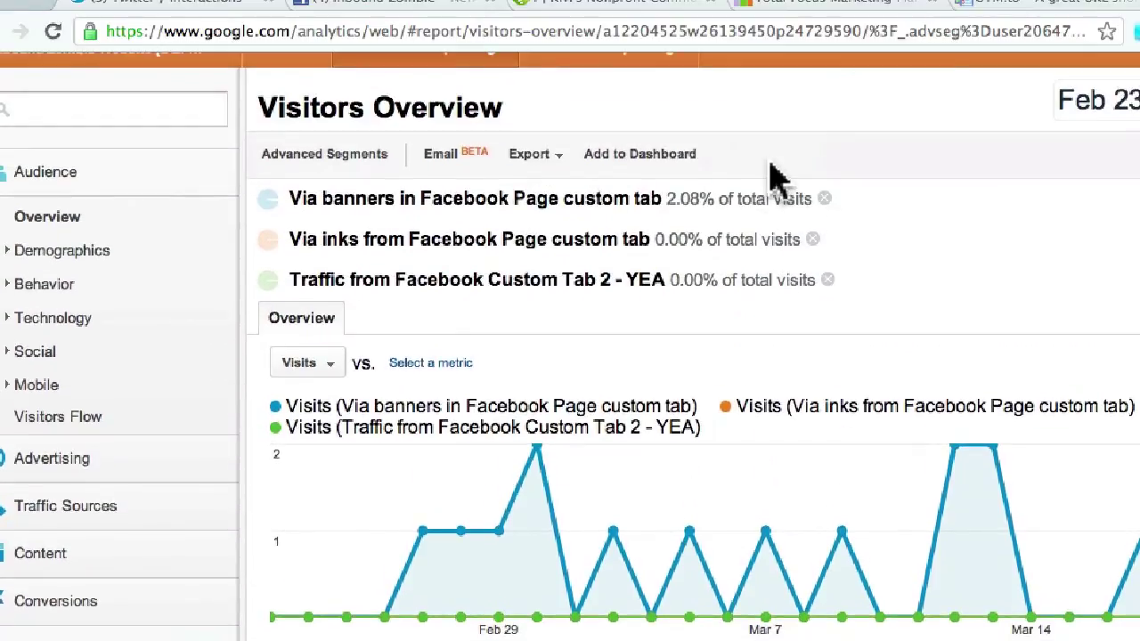
scroll(466, 107, up, 2)
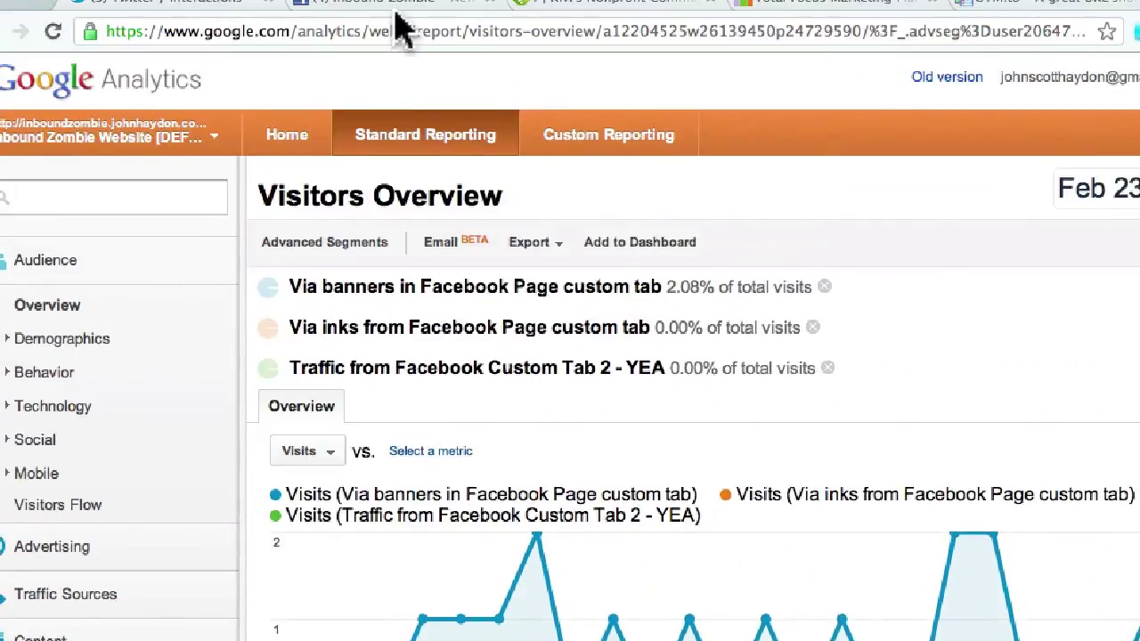